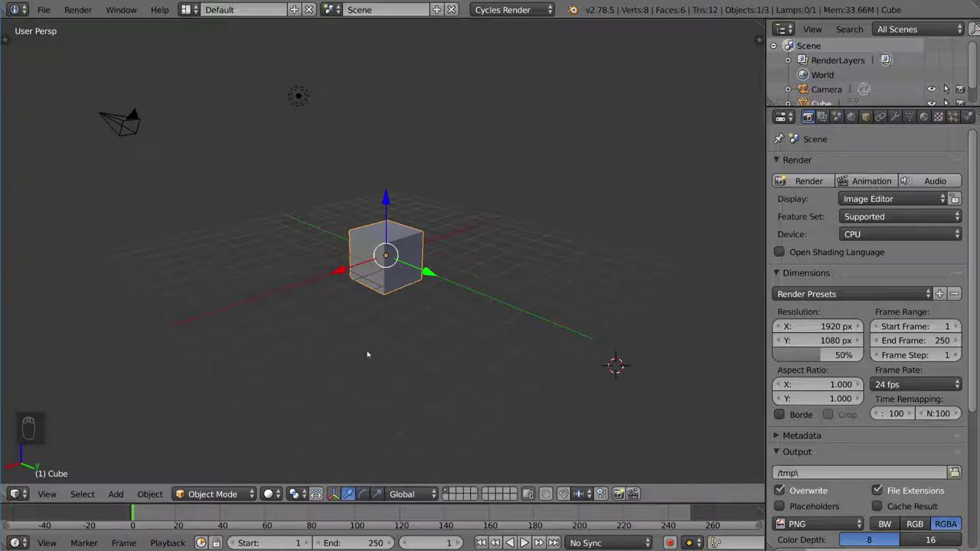
# Zoom in on the default cube and tilt the view lower around it
pyautogui.scroll(2, 448, 293)
pyautogui.scroll(2, 531, 260)
pyautogui.moveTo(531, 260); pyautogui.dragTo(482, 304, button='middle')
# In Edit Mode, extrude the cube's top-left corner vertex up and left into a loose edge
pyautogui.scroll(1, 488, 282)
pyautogui.press('Tab')
pyautogui.rightClick(313, 196)
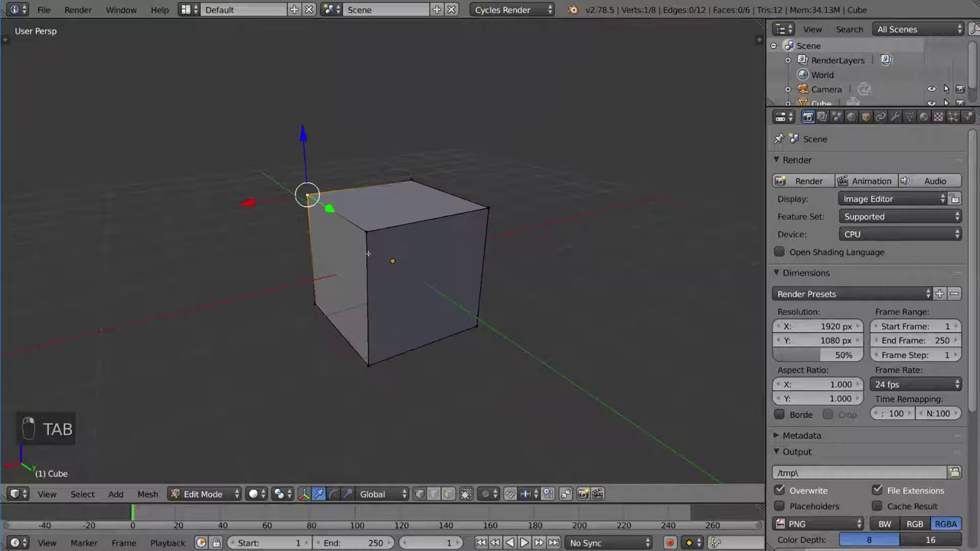
pyautogui.moveTo(394, 283); pyautogui.dragTo(388, 297, button='middle')
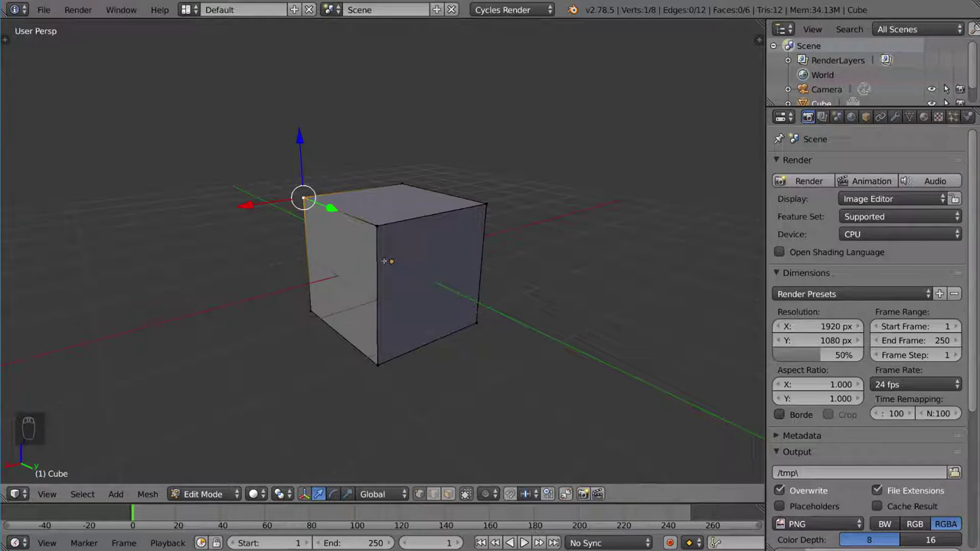
pyautogui.press('e')
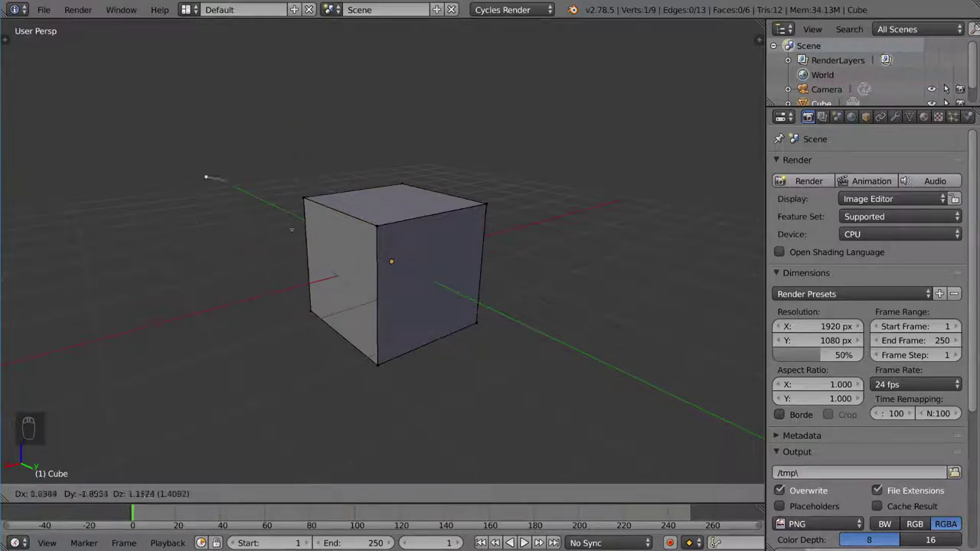
pyautogui.click(288, 190)
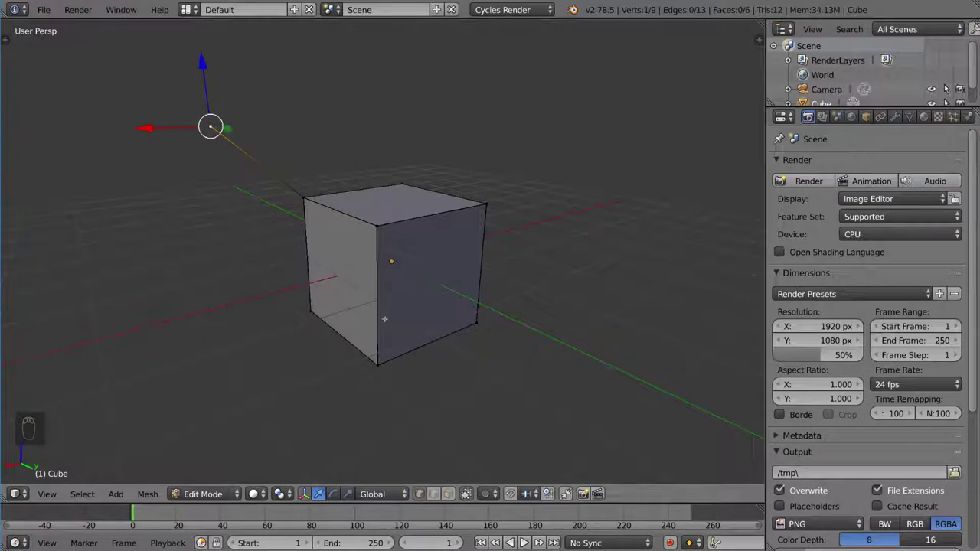
# Select a top edge of the cube and extrude it outward into a flat flap
pyautogui.rightClick(310, 199)
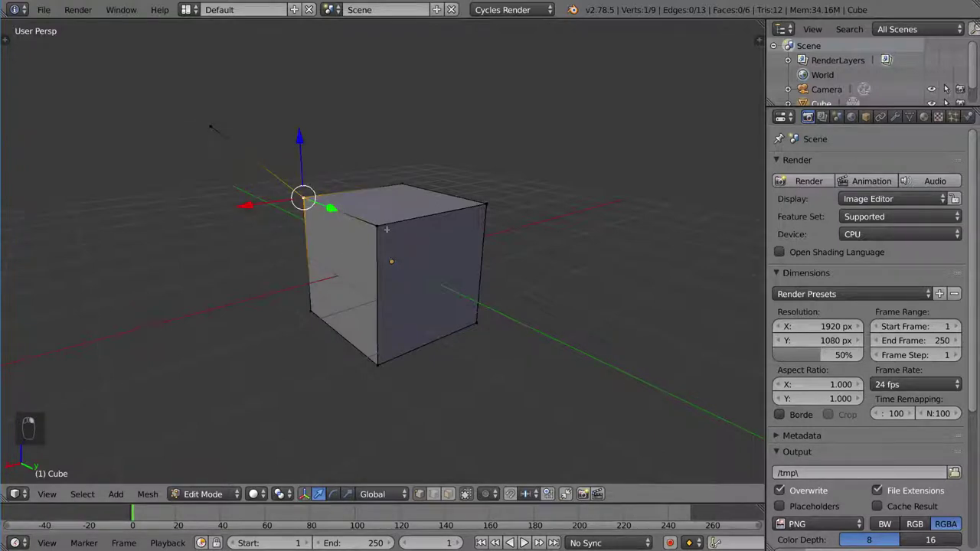
pyautogui.keyDown('shift'); pyautogui.rightClick(375, 226); pyautogui.keyUp('shift')
pyautogui.moveTo(376, 226); pyautogui.dragTo(291, 230, button='middle')
pyautogui.press('e')
pyautogui.click(273, 232)
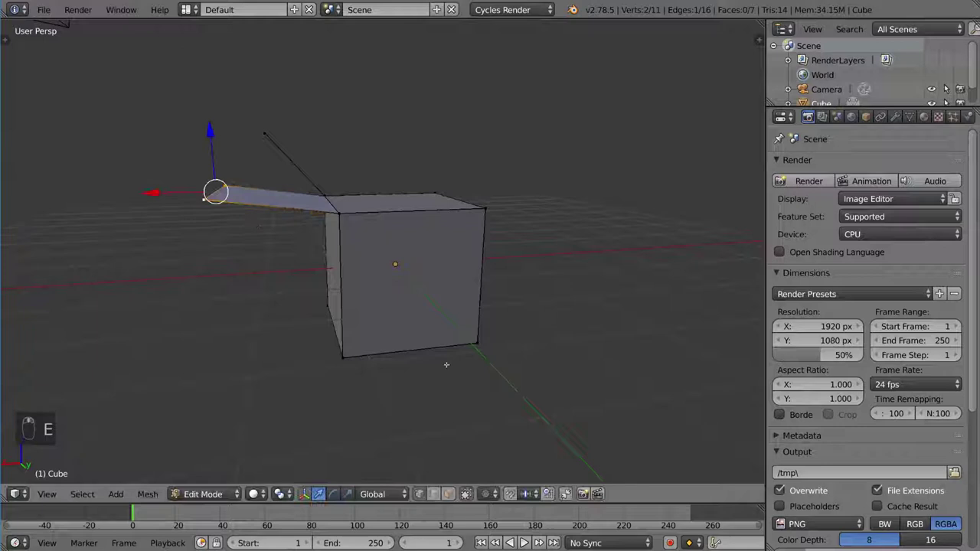
# In face select mode, extrude the cube's left face into a second box
pyautogui.hotkey('ctrl', 'Tab')
pyautogui.click(372, 350)
pyautogui.moveTo(372, 350); pyautogui.dragTo(398, 306, button='middle')
pyautogui.rightClick(337, 283)
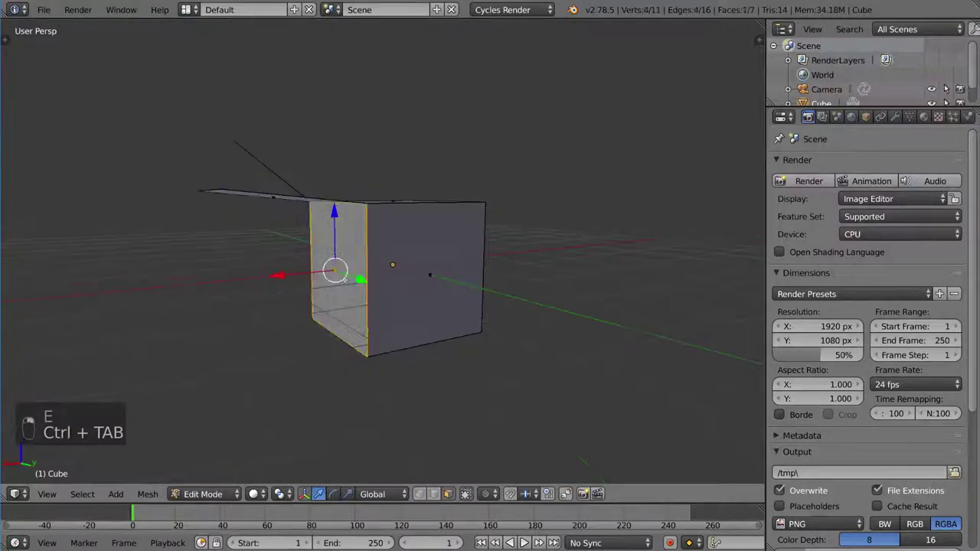
pyautogui.moveTo(337, 283)
pyautogui.mouseDown(button='middle')
pyautogui.moveTo(403, 288)
pyautogui.moveTo(398, 281)
pyautogui.mouseUp(button='middle')
pyautogui.press('e')
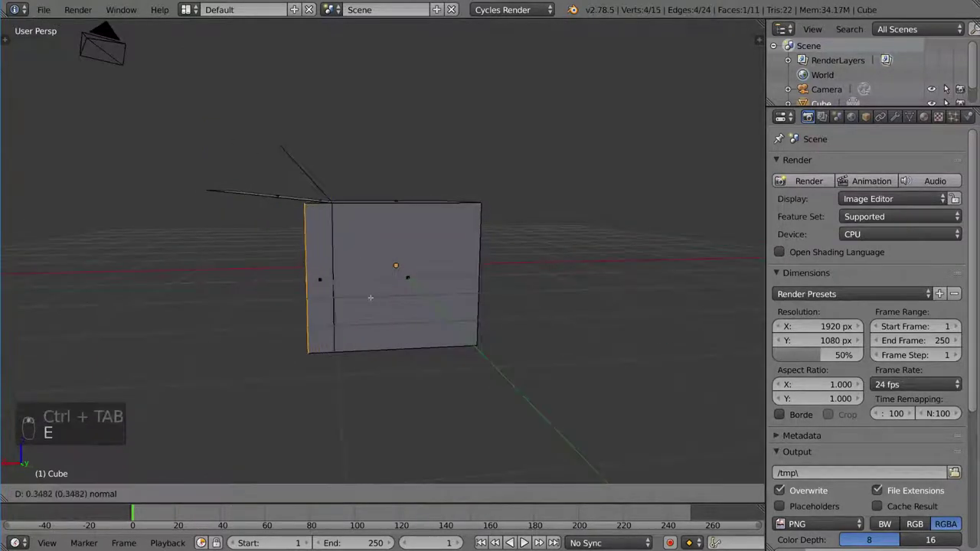
pyautogui.click(316, 306)
pyautogui.moveTo(317, 306)
pyautogui.mouseDown(button='middle')
pyautogui.moveTo(434, 313)
pyautogui.moveTo(489, 292)
pyautogui.moveTo(437, 301)
pyautogui.moveTo(403, 291)
pyautogui.mouseUp(button='middle')
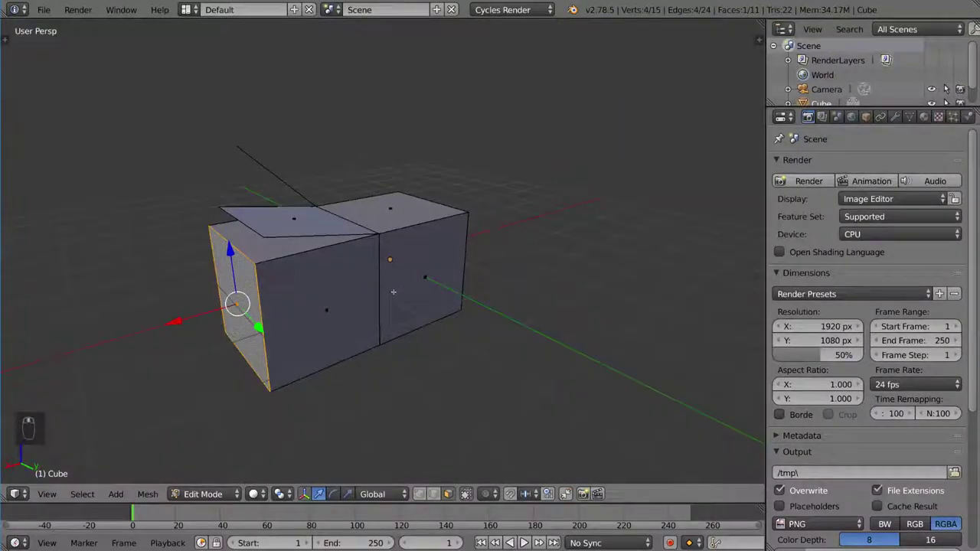
pyautogui.moveTo(357, 311); pyautogui.dragTo(413, 302, button='middle')
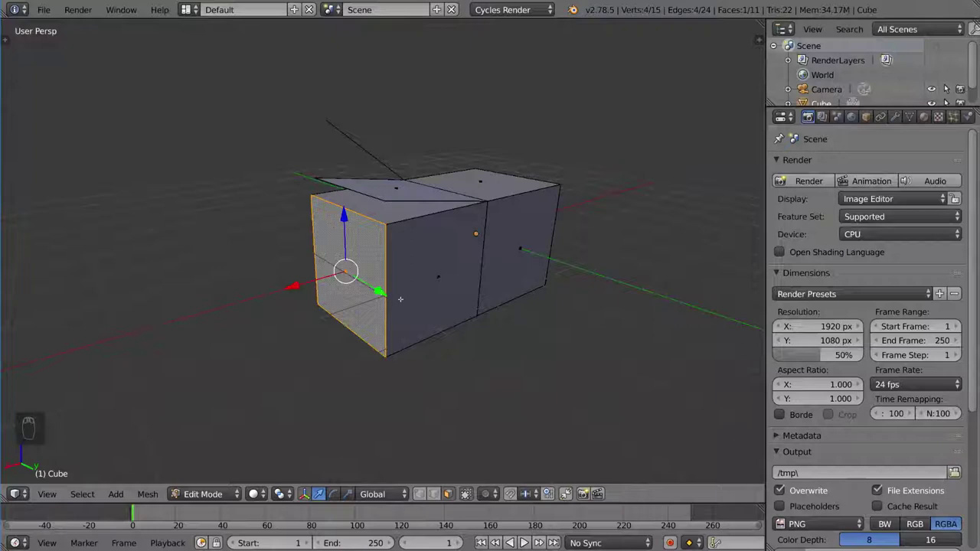
pyautogui.press('e')
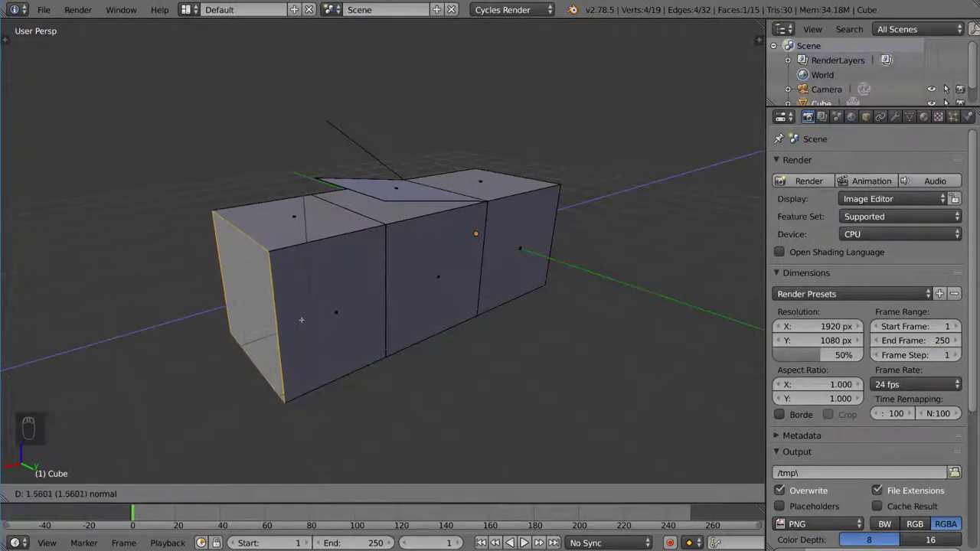
pyautogui.rightClick(301, 320)
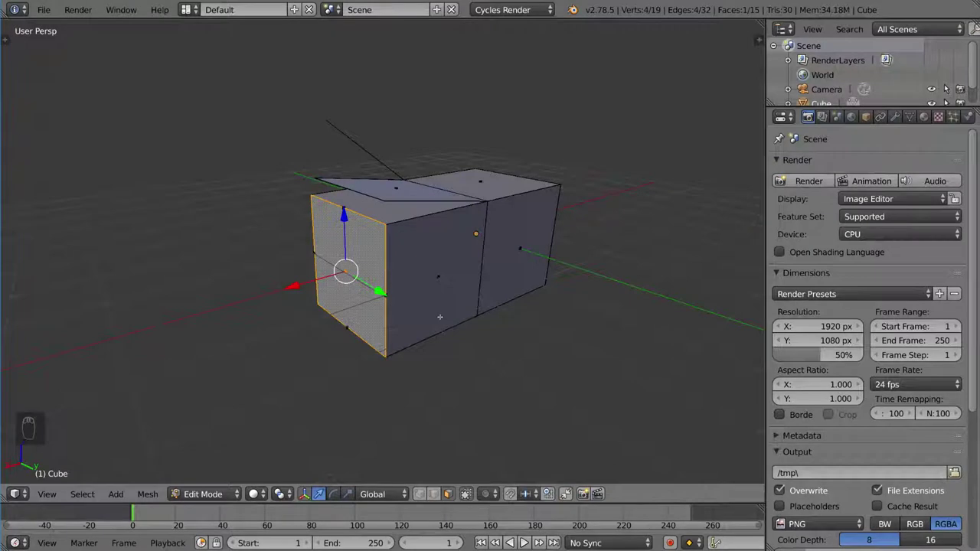
pyautogui.moveTo(437, 315); pyautogui.dragTo(428, 309, button='middle')
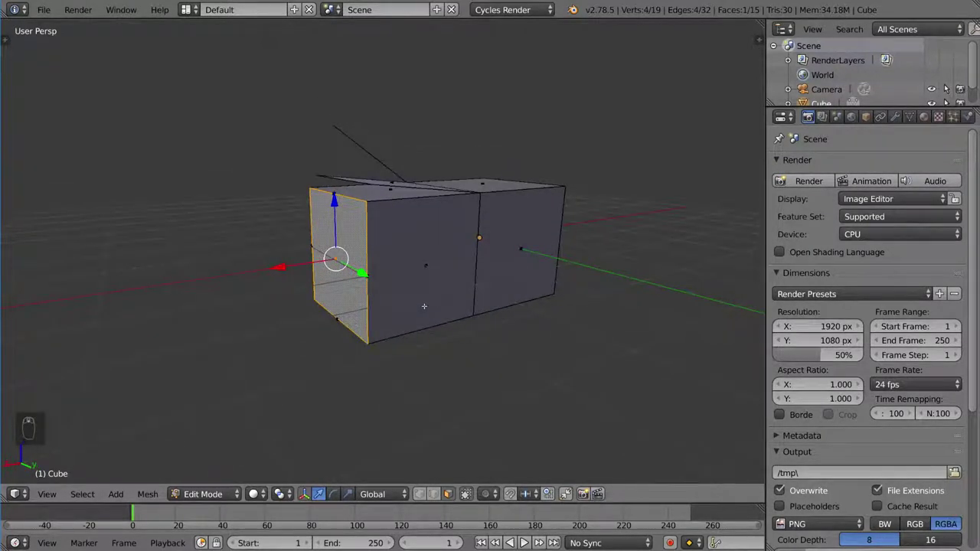
pyautogui.press('g')
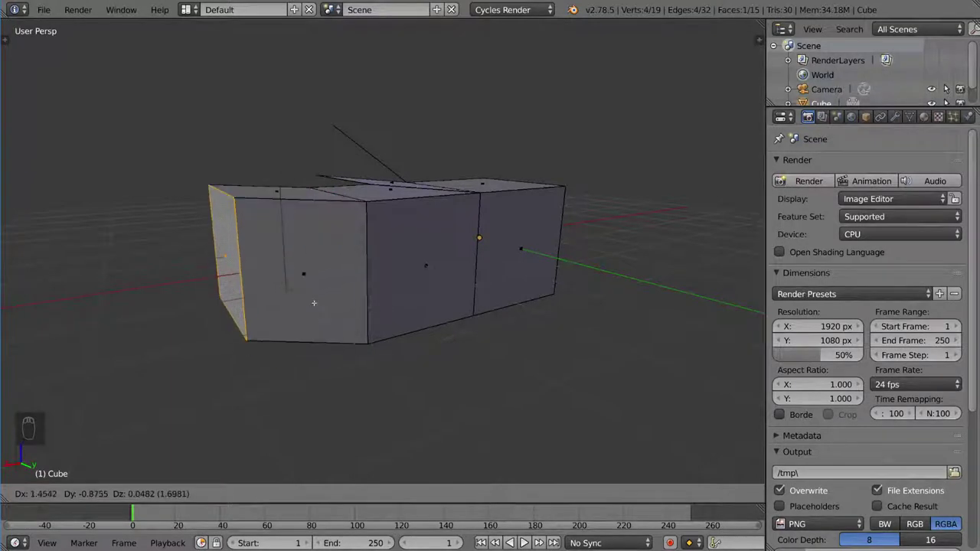
# Resize the end face and extrude a new block from it
pyautogui.rightClick(375, 318)
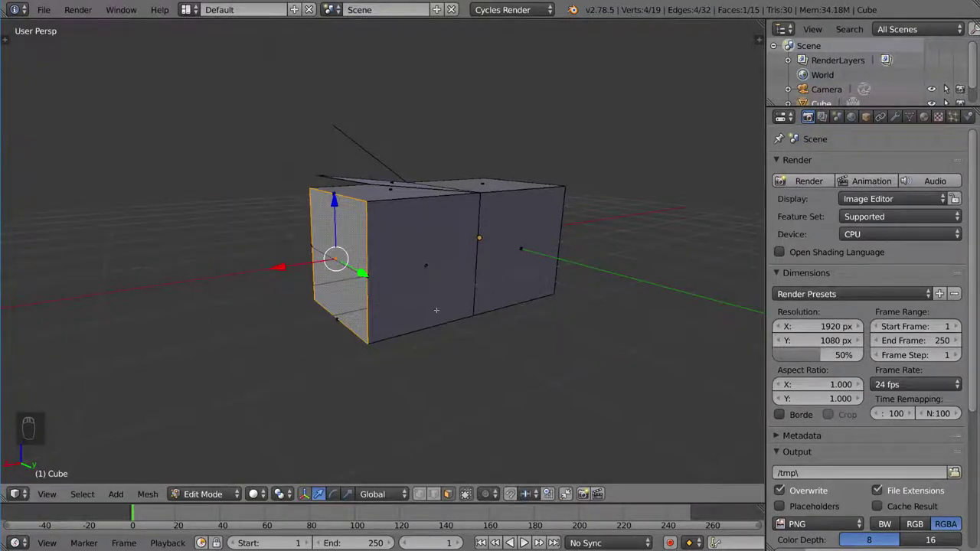
pyautogui.press('s')
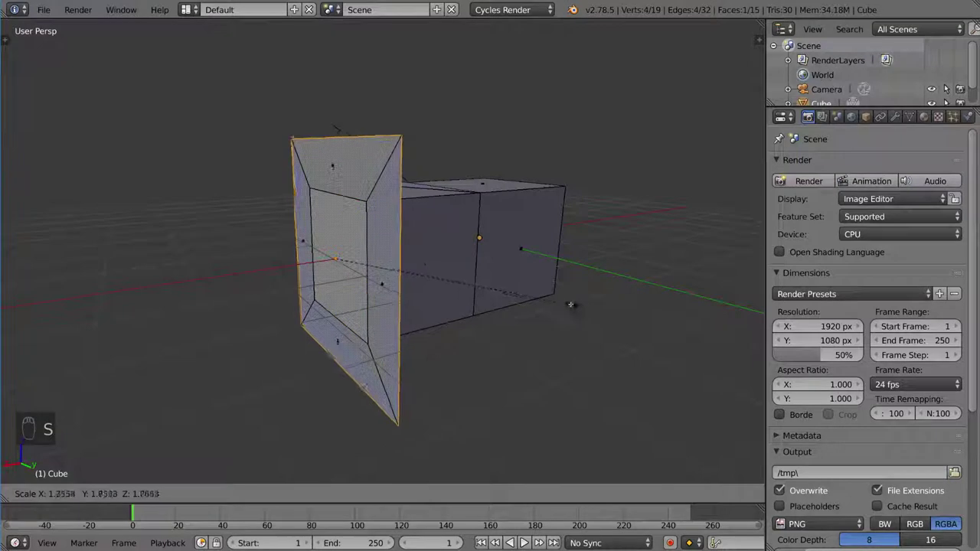
pyautogui.click(521, 307)
pyautogui.press('e')
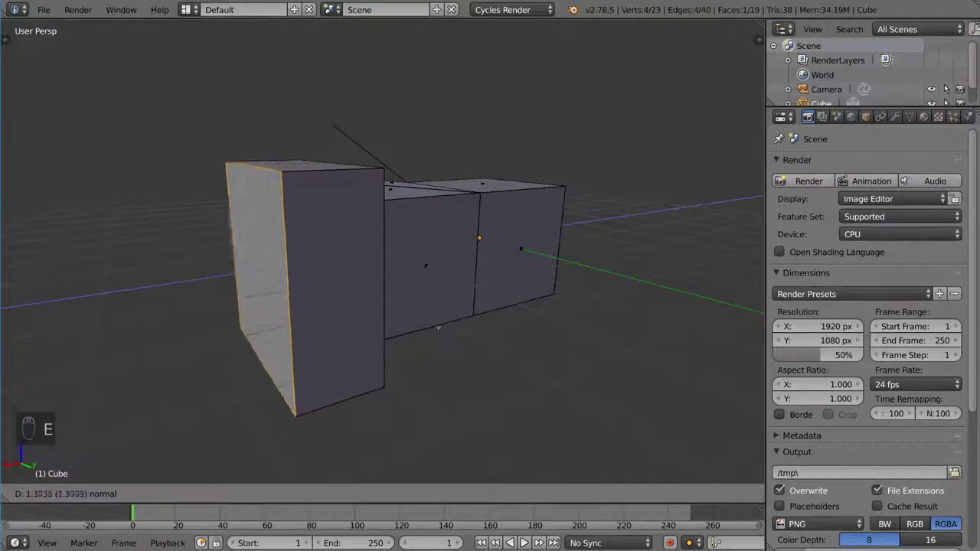
pyautogui.click(421, 329)
pyautogui.moveTo(422, 328)
pyautogui.mouseDown(button='middle')
pyautogui.moveTo(361, 311)
pyautogui.moveTo(438, 301)
pyautogui.mouseUp(button='middle')
# Extrude two more sections, shrinking the end face between them
pyautogui.press('e')
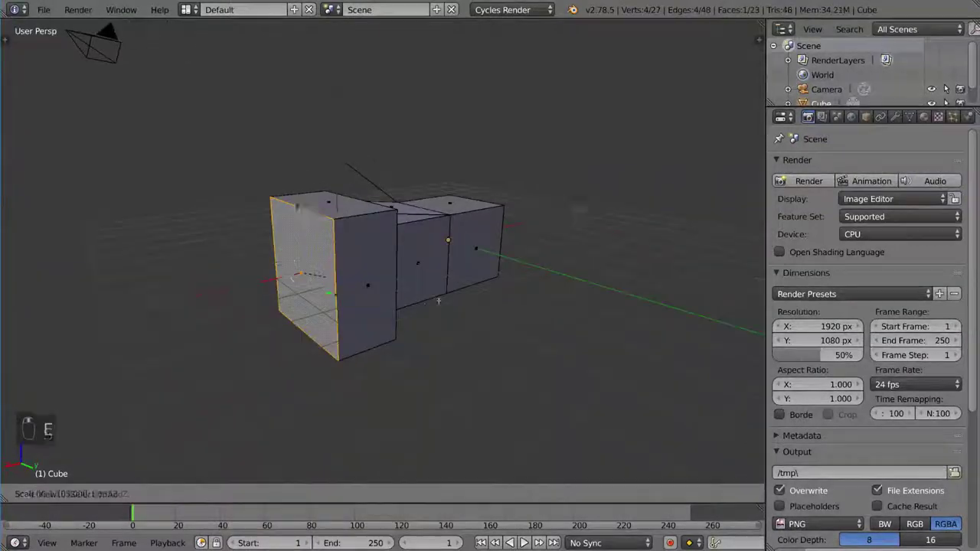
pyautogui.press('s')
pyautogui.click(432, 305)
pyautogui.moveTo(433, 304)
pyautogui.mouseDown(button='middle')
pyautogui.moveTo(421, 306)
pyautogui.moveTo(452, 297)
pyautogui.mouseUp(button='middle')
pyautogui.press('e')
pyautogui.click(422, 306)
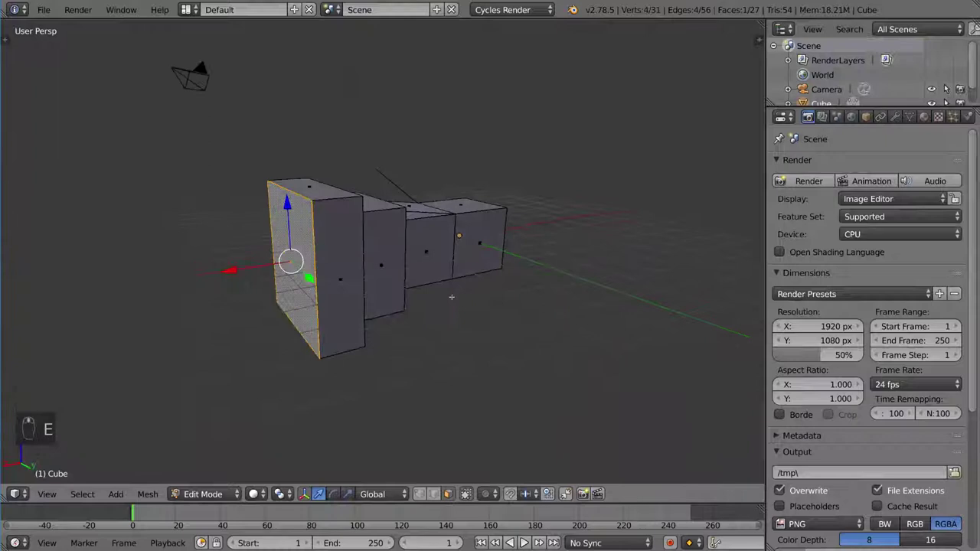
# Add further resized blocks and finish the row with a flared plate
pyautogui.press('e')
pyautogui.press('s')
pyautogui.click(398, 306)
pyautogui.press('e')
pyautogui.click(342, 319)
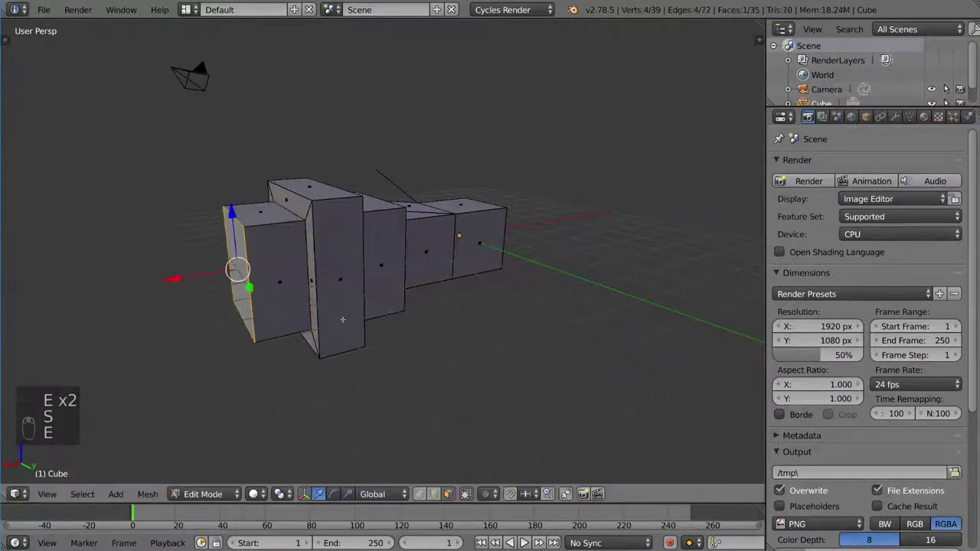
pyautogui.moveTo(342, 319); pyautogui.dragTo(413, 313, button='middle')
pyautogui.press('e')
pyautogui.press('s')
pyautogui.click(417, 316)
pyautogui.press('e')
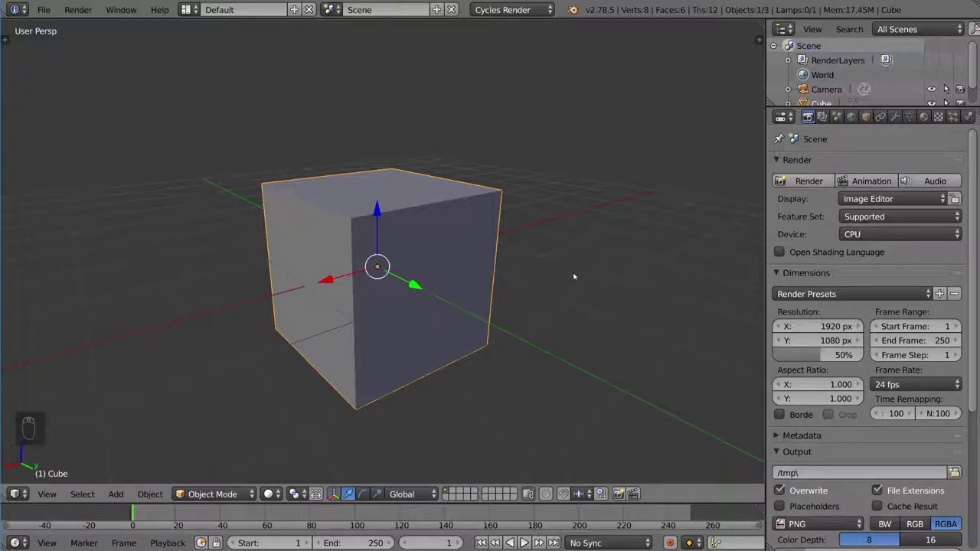
# Zoom out and put the fresh default cube into Edit Mode
pyautogui.scroll(-2, 547, 280)
pyautogui.scroll(-3, 498, 278)
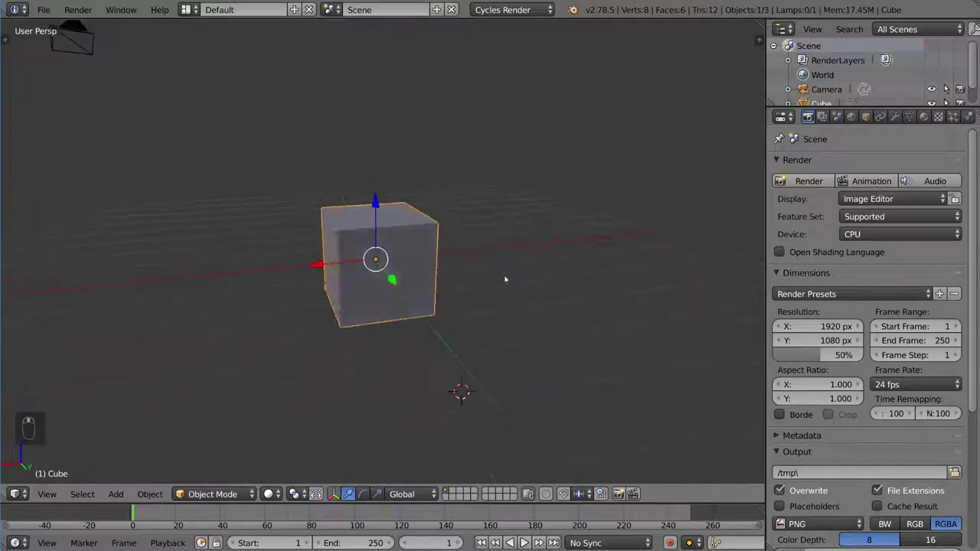
pyautogui.press('Tab')
pyautogui.moveTo(465, 281); pyautogui.dragTo(435, 284, button='middle')
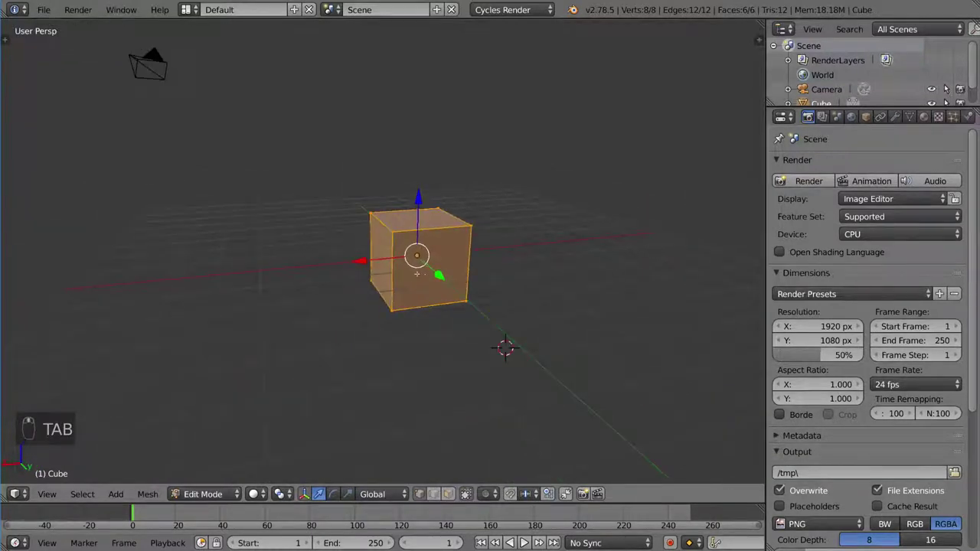
# Select the cube's top-left corner vertex and start a chain of extruded vertices outward
pyautogui.rightClick(393, 309)
pyautogui.moveTo(393, 309)
pyautogui.mouseDown(button='middle')
pyautogui.moveTo(365, 228)
pyautogui.moveTo(431, 220)
pyautogui.mouseUp(button='middle')
pyautogui.rightClick(365, 228)
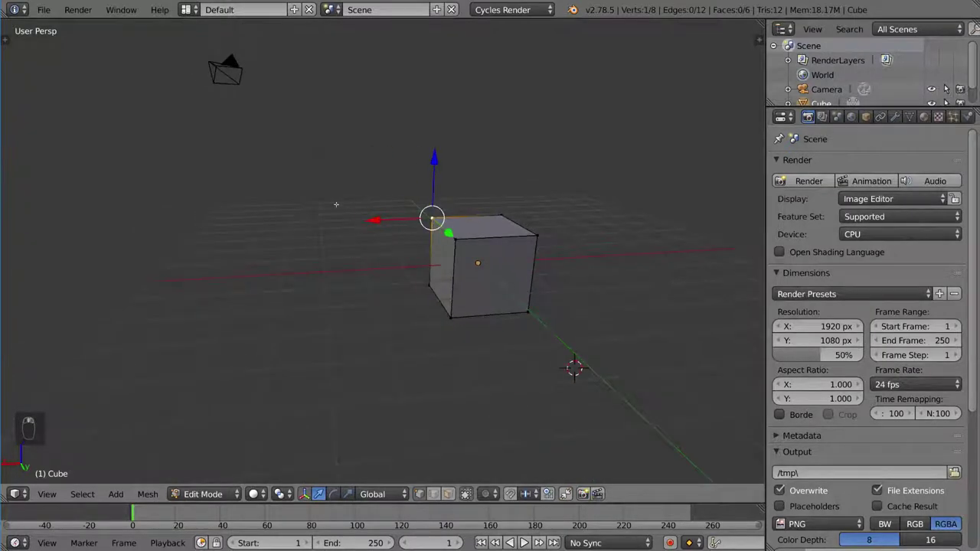
pyautogui.keyDown('ctrl'); pyautogui.rightClick(322, 186); pyautogui.keyUp('ctrl')
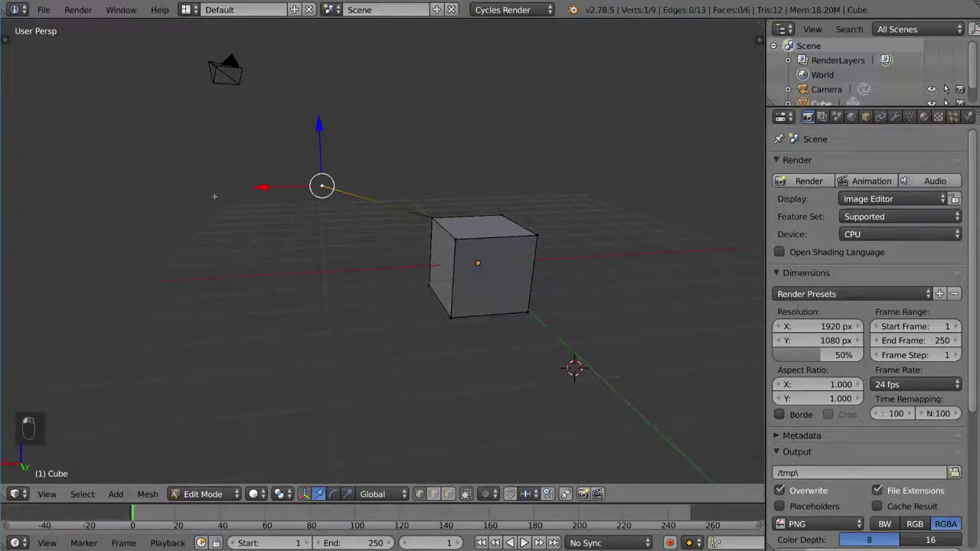
pyautogui.keyDown('ctrl'); pyautogui.rightClick(199, 156); pyautogui.keyUp('ctrl')
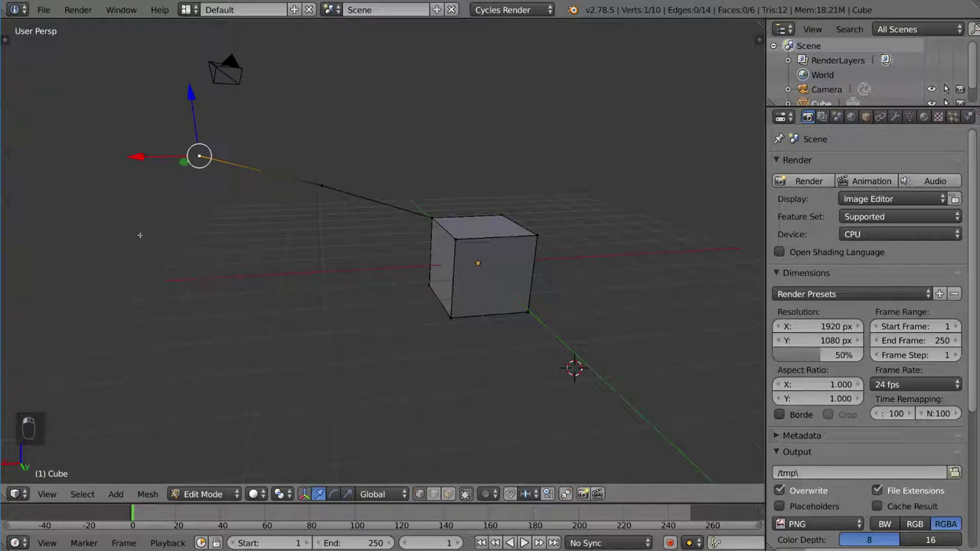
pyautogui.keyDown('ctrl'); pyautogui.rightClick(138, 127); pyautogui.keyUp('ctrl')
# Extend the vertex chain over the top, down the right side and along the bottom
pyautogui.scroll(-3, 138, 127)
pyautogui.keyDown('ctrl'); pyautogui.rightClick(238, 85); pyautogui.keyUp('ctrl')
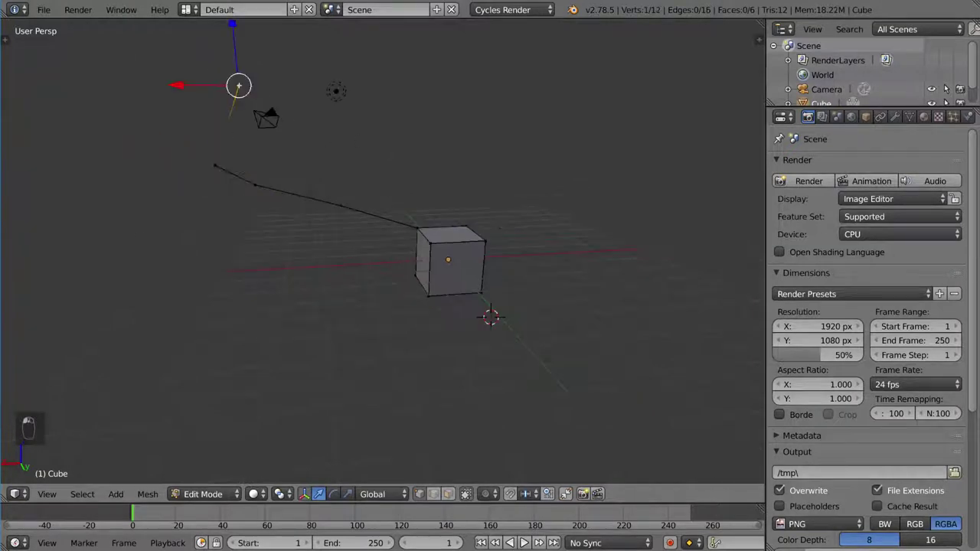
pyautogui.keyDown('ctrl'); pyautogui.rightClick(439, 69); pyautogui.keyUp('ctrl')
pyautogui.keyDown('ctrl'); pyautogui.rightClick(541, 112); pyautogui.keyUp('ctrl')
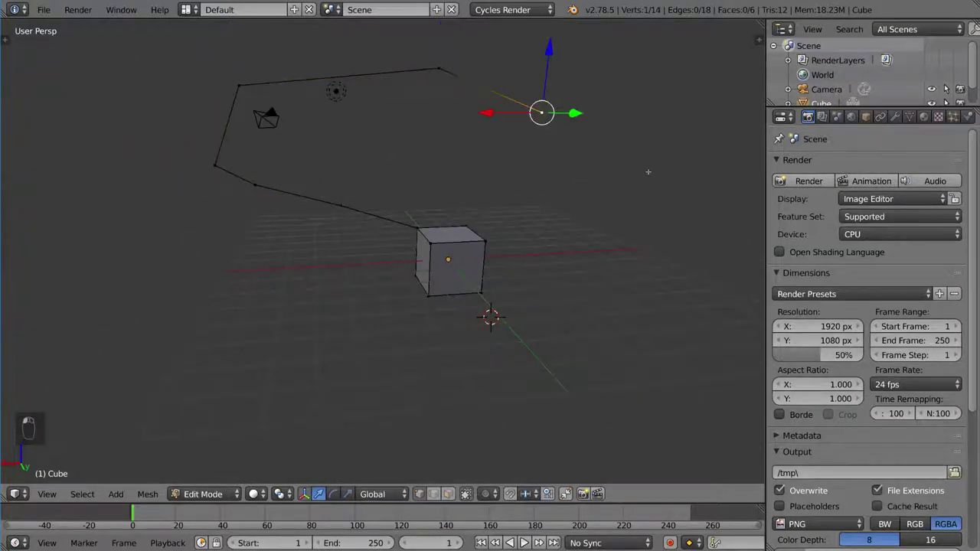
pyautogui.keyDown('ctrl'); pyautogui.rightClick(648, 172); pyautogui.keyUp('ctrl')
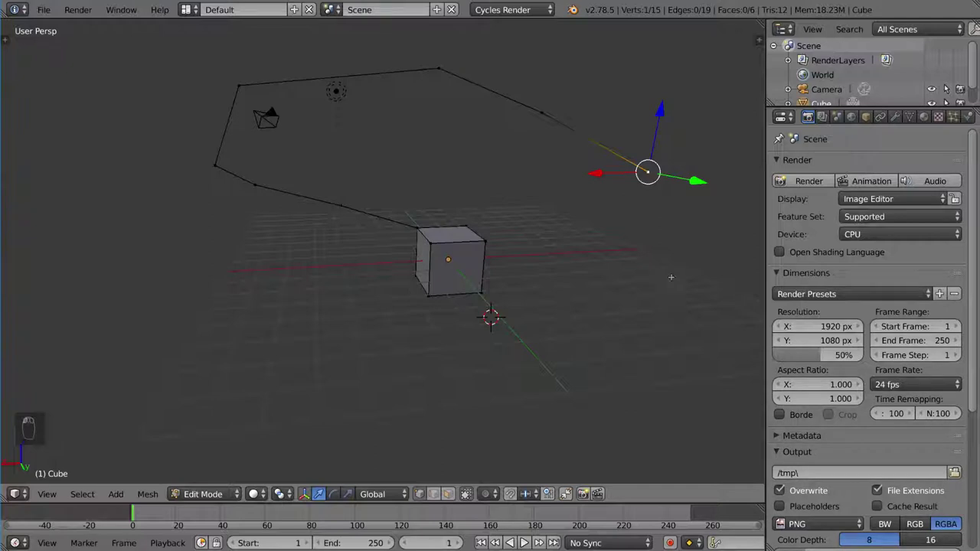
pyautogui.keyDown('ctrl'); pyautogui.rightClick(670, 277); pyautogui.keyUp('ctrl')
pyautogui.keyDown('ctrl'); pyautogui.rightClick(595, 366); pyautogui.keyUp('ctrl')
pyautogui.keyDown('ctrl'); pyautogui.rightClick(381, 403); pyautogui.keyUp('ctrl')
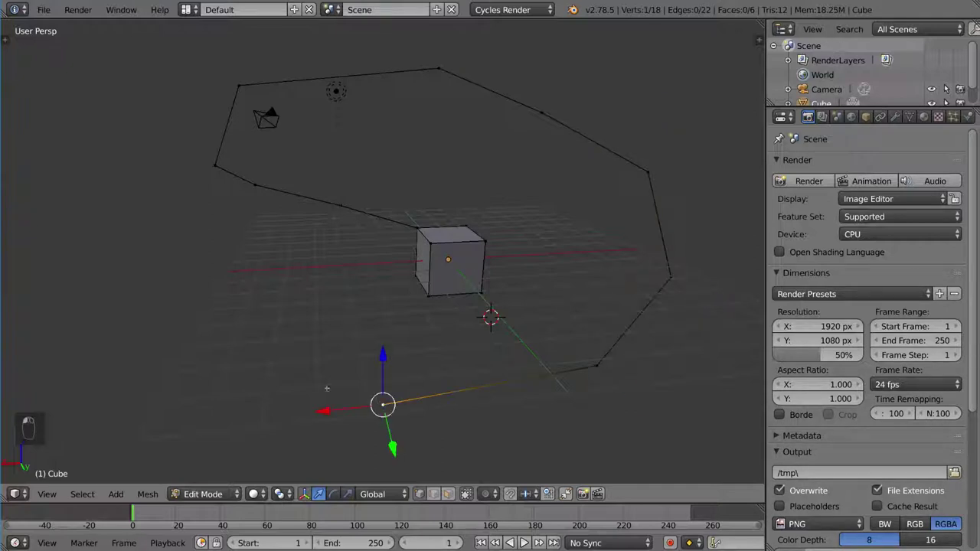
pyautogui.keyDown('ctrl'); pyautogui.rightClick(224, 368); pyautogui.keyUp('ctrl')
pyautogui.keyDown('ctrl'); pyautogui.rightClick(155, 291); pyautogui.keyUp('ctrl')
pyautogui.keyDown('ctrl'); pyautogui.rightClick(126, 200); pyautogui.keyUp('ctrl')
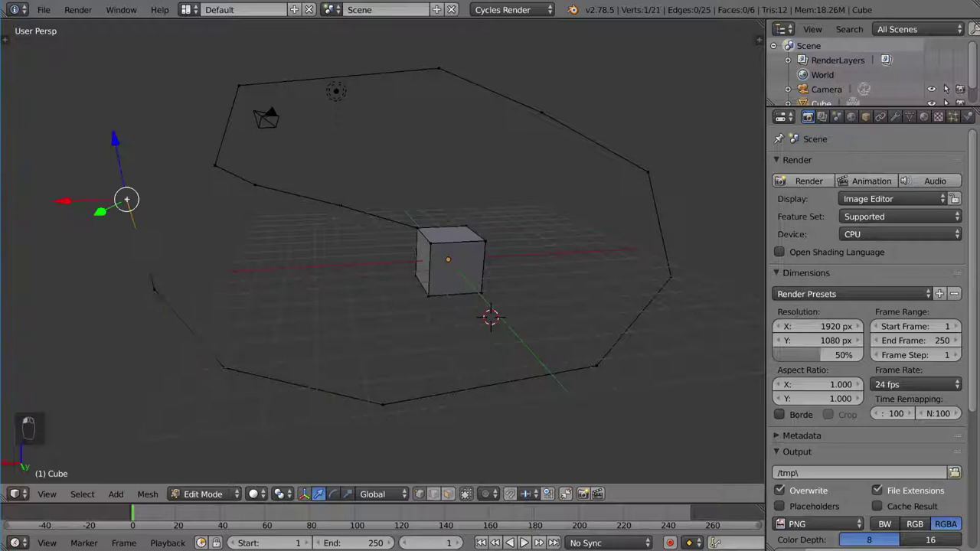
# Loop the chain again across the top and right, then inward around the cube
pyautogui.keyDown('ctrl'); pyautogui.rightClick(158, 124); pyautogui.keyUp('ctrl')
pyautogui.keyDown('ctrl'); pyautogui.rightClick(379, 124); pyautogui.keyUp('ctrl')
pyautogui.keyDown('ctrl'); pyautogui.rightClick(509, 159); pyautogui.keyUp('ctrl')
pyautogui.keyDown('ctrl'); pyautogui.rightClick(599, 231); pyautogui.keyUp('ctrl')
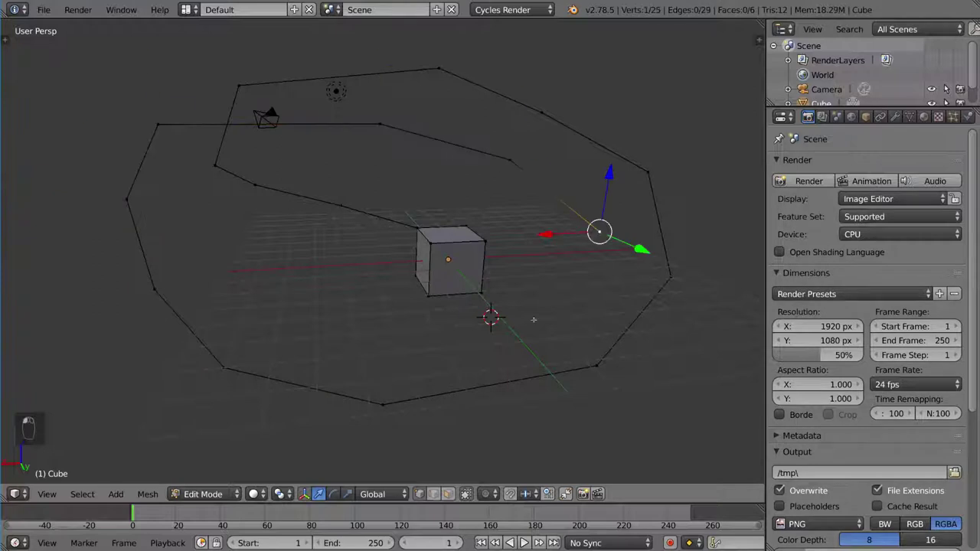
pyautogui.keyDown('ctrl'); pyautogui.rightClick(532, 321); pyautogui.keyUp('ctrl')
pyautogui.keyDown('ctrl'); pyautogui.rightClick(345, 342); pyautogui.keyUp('ctrl')
pyautogui.keyDown('ctrl'); pyautogui.rightClick(257, 283); pyautogui.keyUp('ctrl')
pyautogui.keyDown('ctrl'); pyautogui.rightClick(345, 187); pyautogui.keyUp('ctrl')
pyautogui.keyDown('ctrl'); pyautogui.rightClick(371, 283); pyautogui.keyUp('ctrl')
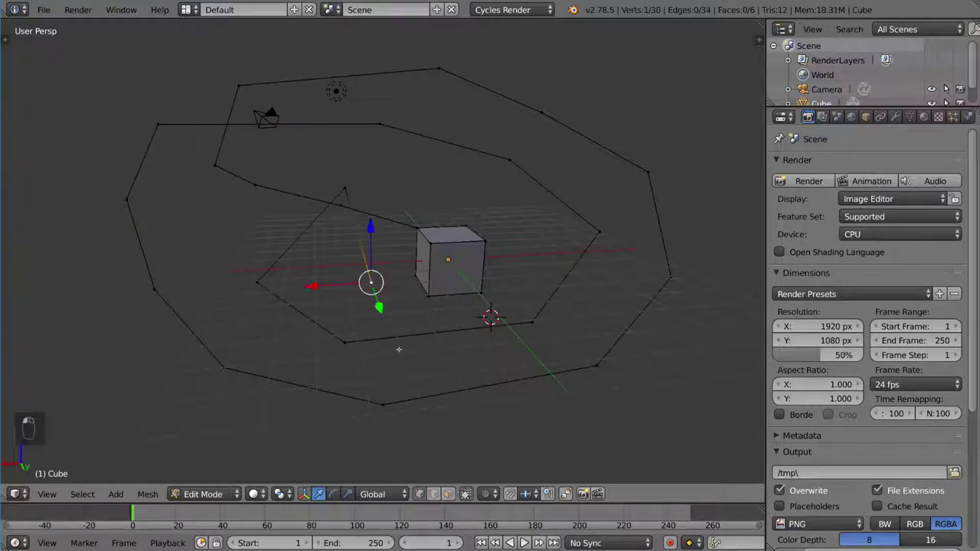
pyautogui.keyDown('ctrl'); pyautogui.rightClick(360, 396); pyautogui.keyUp('ctrl')
# Zigzag the chain below the cube and back up the left side
pyautogui.keyDown('ctrl'); pyautogui.rightClick(59, 358); pyautogui.keyUp('ctrl')
pyautogui.keyDown('ctrl'); pyautogui.rightClick(389, 247); pyautogui.keyUp('ctrl')
pyautogui.keyDown('ctrl'); pyautogui.rightClick(601, 356); pyautogui.keyUp('ctrl')
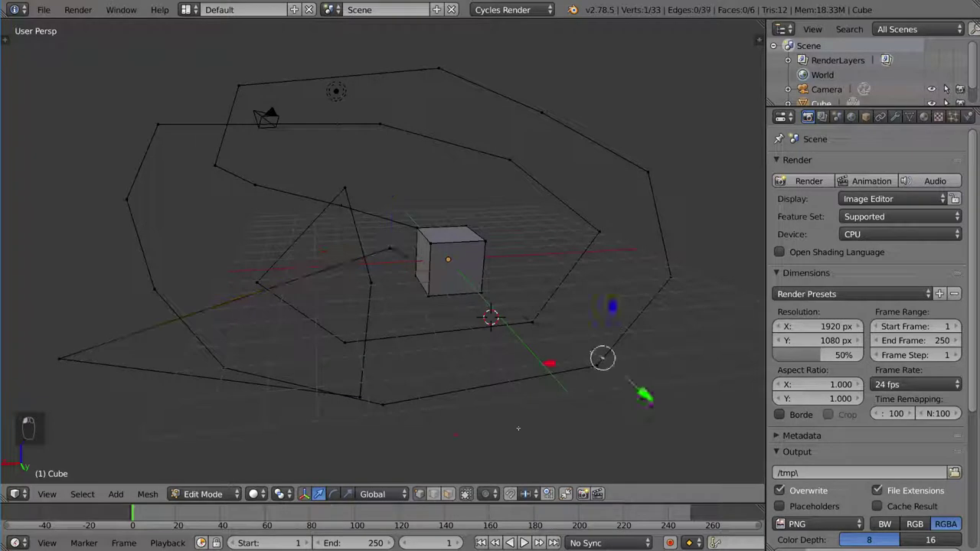
pyautogui.keyDown('ctrl'); pyautogui.rightClick(519, 427); pyautogui.keyUp('ctrl')
pyautogui.keyDown('ctrl'); pyautogui.rightClick(295, 327); pyautogui.keyUp('ctrl')
pyautogui.keyDown('ctrl'); pyautogui.rightClick(234, 255); pyautogui.keyUp('ctrl')
pyautogui.keyDown('ctrl'); pyautogui.rightClick(218, 197); pyautogui.keyUp('ctrl')
pyautogui.keyDown('ctrl'); pyautogui.rightClick(284, 131); pyautogui.keyUp('ctrl')
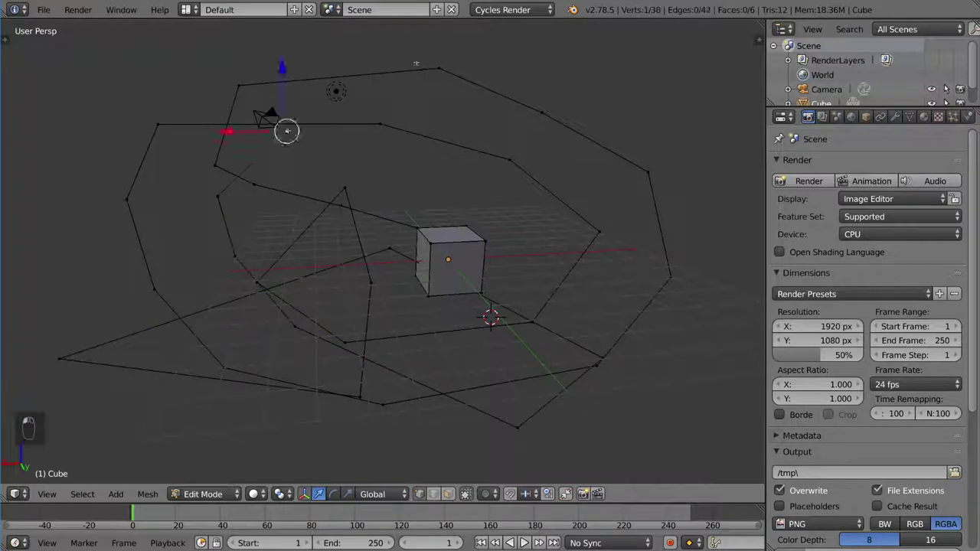
pyautogui.keyDown('ctrl'); pyautogui.rightClick(416, 62); pyautogui.keyUp('ctrl')
# Finish the chain with vertices looping around the upper right
pyautogui.keyDown('ctrl'); pyautogui.rightClick(584, 47); pyautogui.keyUp('ctrl')
pyautogui.keyDown('ctrl'); pyautogui.rightClick(653, 105); pyautogui.keyUp('ctrl')
pyautogui.keyDown('ctrl'); pyautogui.rightClick(684, 182); pyautogui.keyUp('ctrl')
pyautogui.keyDown('ctrl'); pyautogui.rightClick(626, 206); pyautogui.keyUp('ctrl')
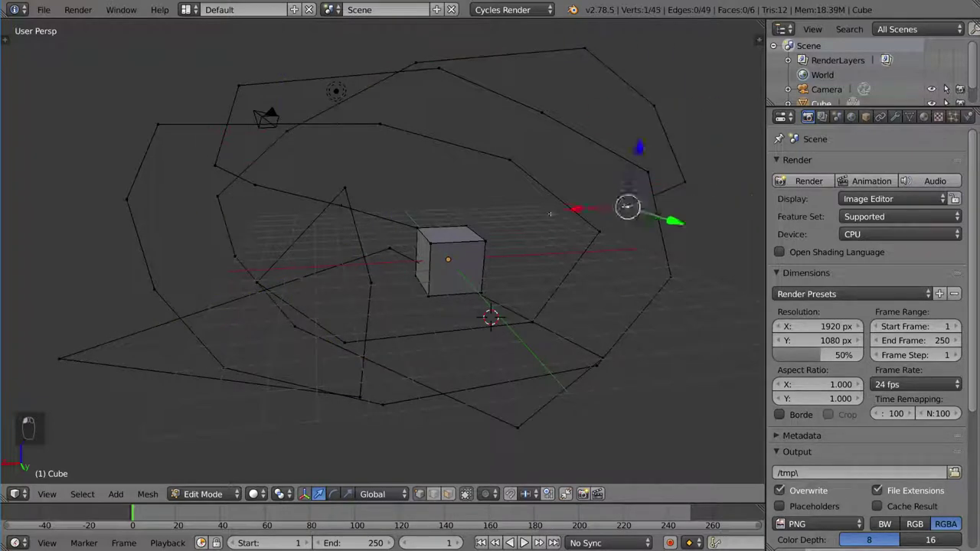
pyautogui.keyDown('ctrl'); pyautogui.rightClick(548, 214); pyautogui.keyUp('ctrl')
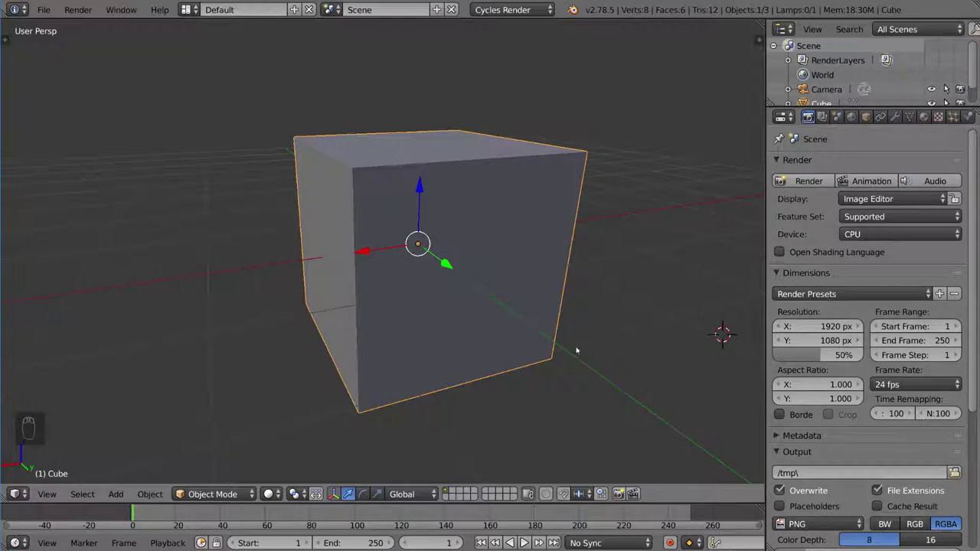
# Enter Edit Mode in face select mode and select the cube's left face
pyautogui.scroll(-4, 570, 351)
pyautogui.moveTo(543, 339)
pyautogui.mouseDown(button='middle')
pyautogui.moveTo(498, 342)
pyautogui.moveTo(551, 336)
pyautogui.mouseUp(button='middle')
pyautogui.press('Tab')
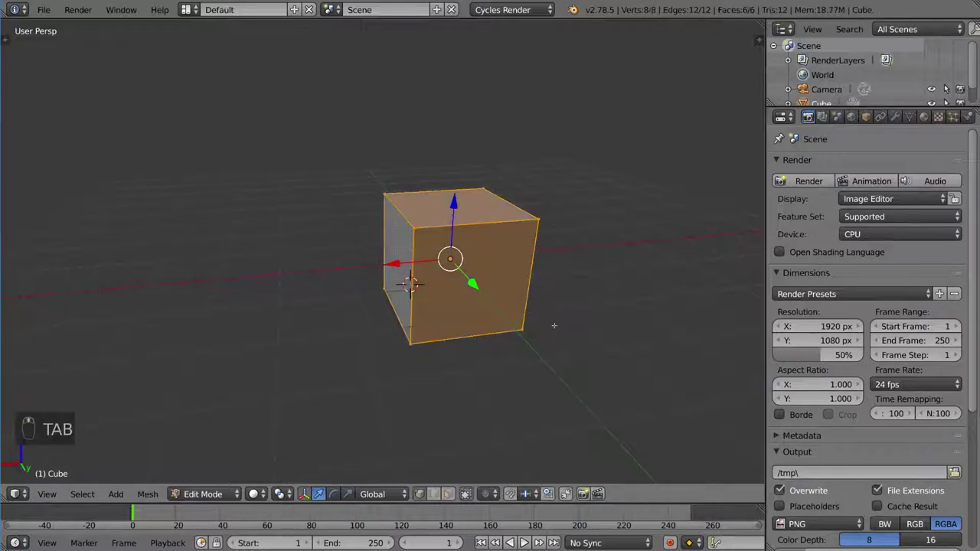
pyautogui.hotkey('ctrl', 'Tab')
pyautogui.click(520, 355)
pyautogui.rightClick(399, 275)
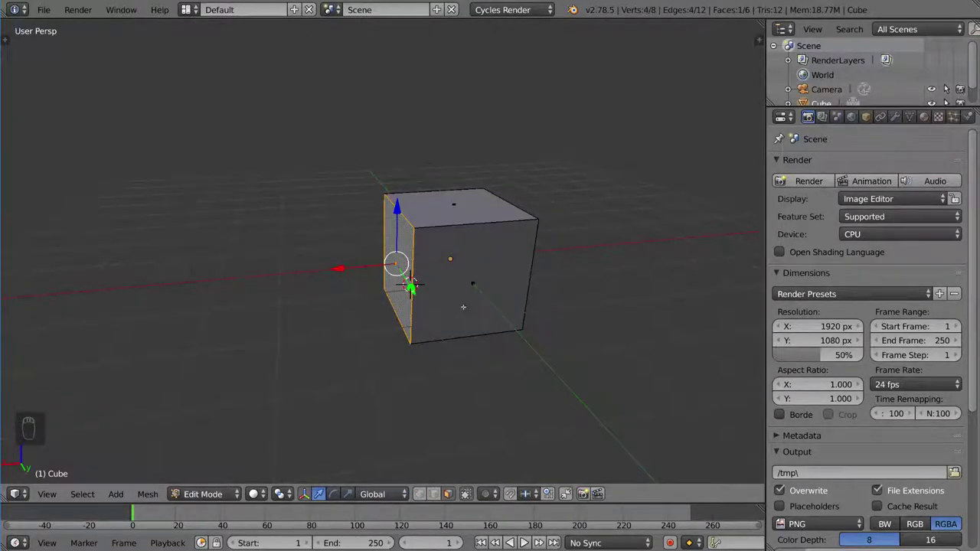
# Extrude the left face, constraining it to global Z, X, Y, then local X and Y axes
pyautogui.press('e')
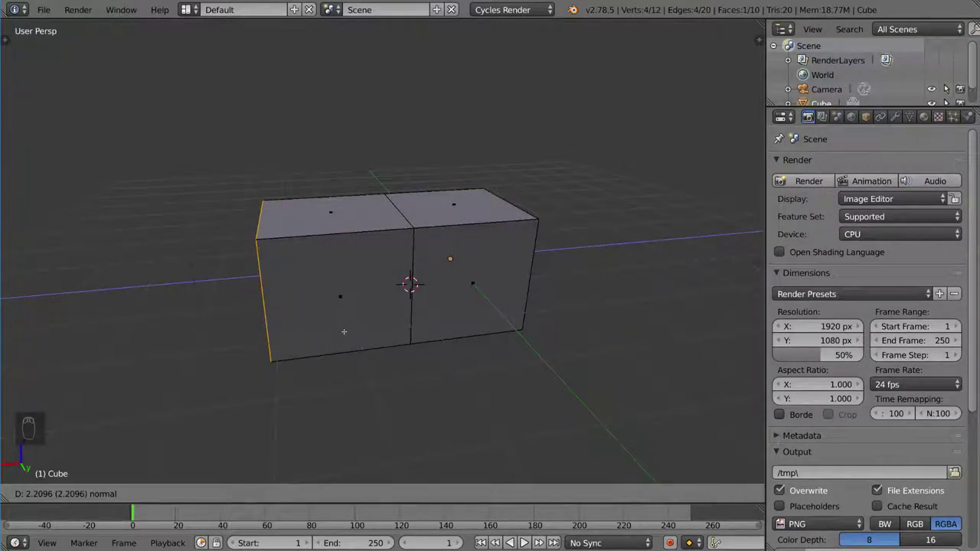
pyautogui.press('g')
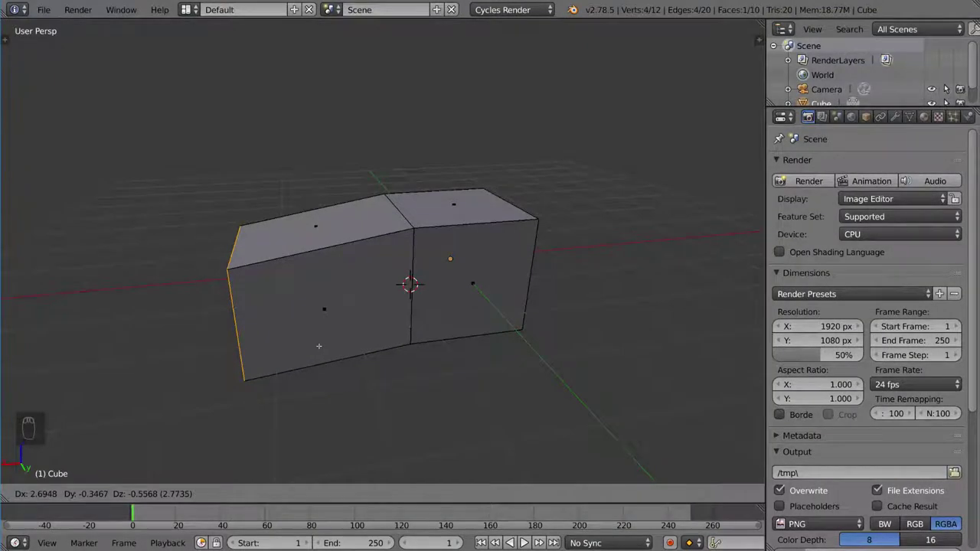
pyautogui.press('z')
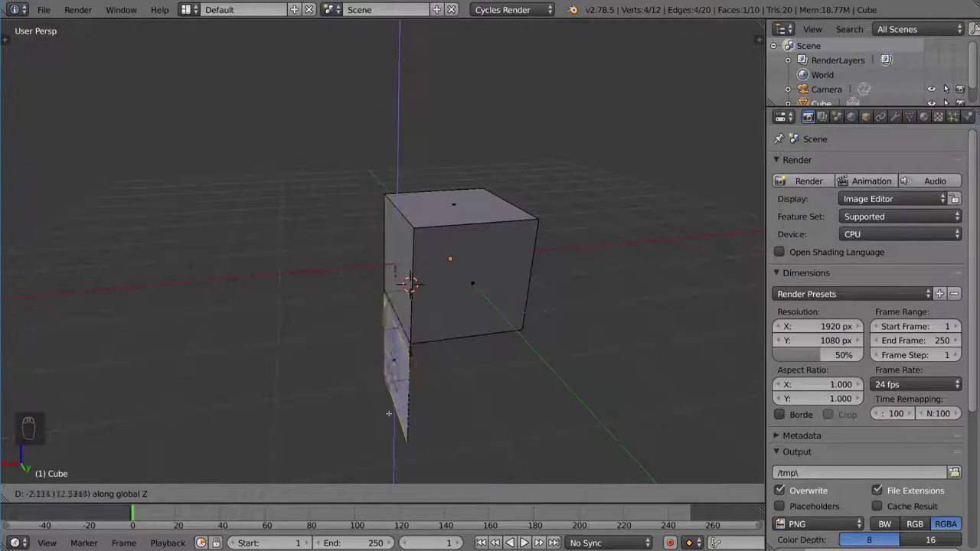
pyautogui.press('x')
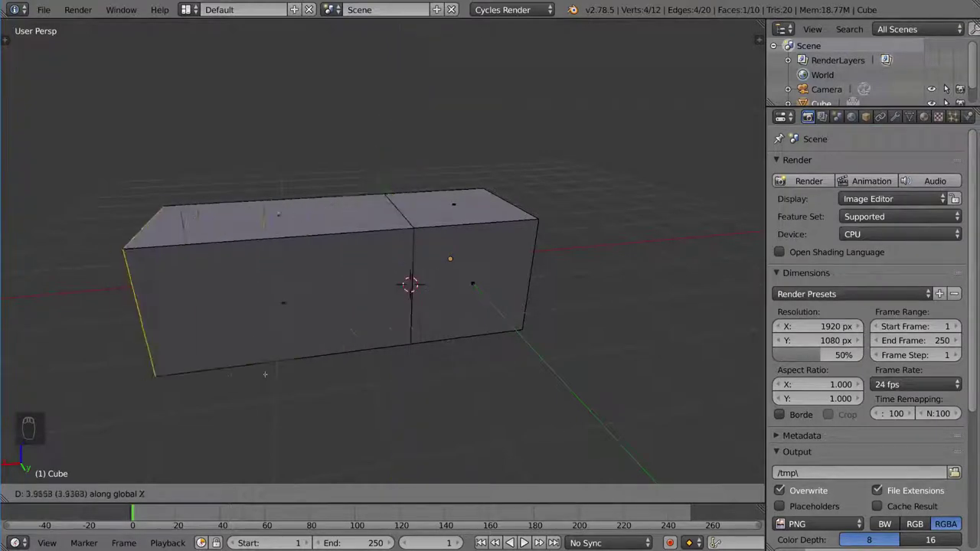
pyautogui.press('y')
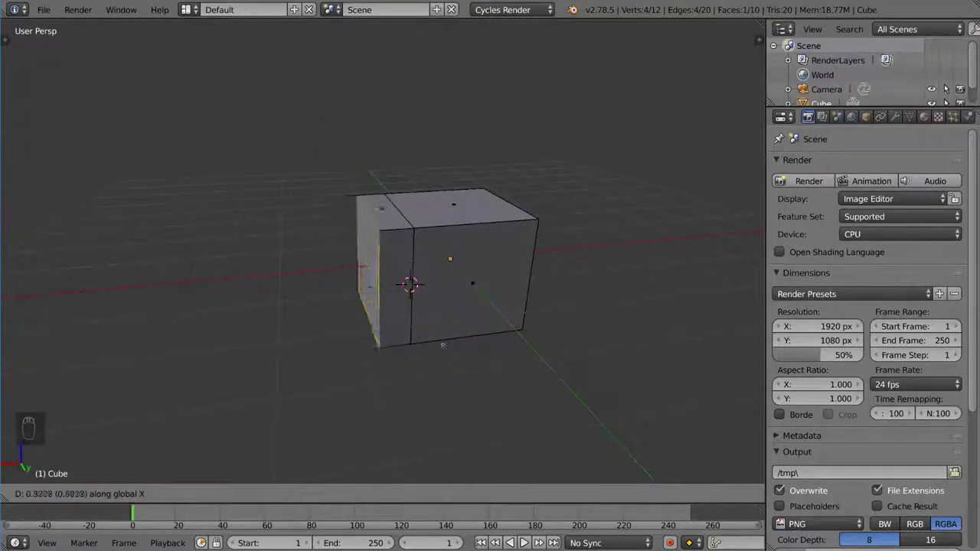
pyautogui.press('x')
pyautogui.press('x')
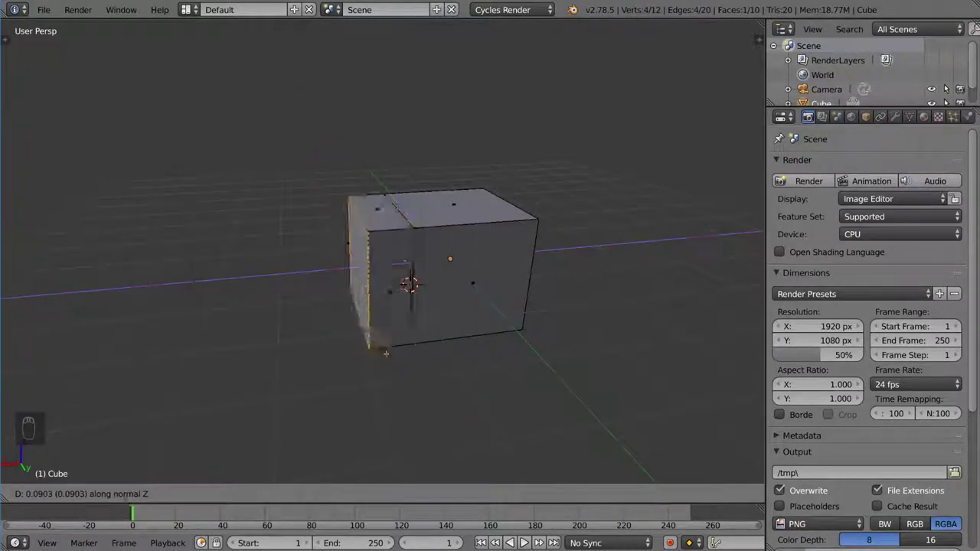
pyautogui.press('y')
pyautogui.press('y')
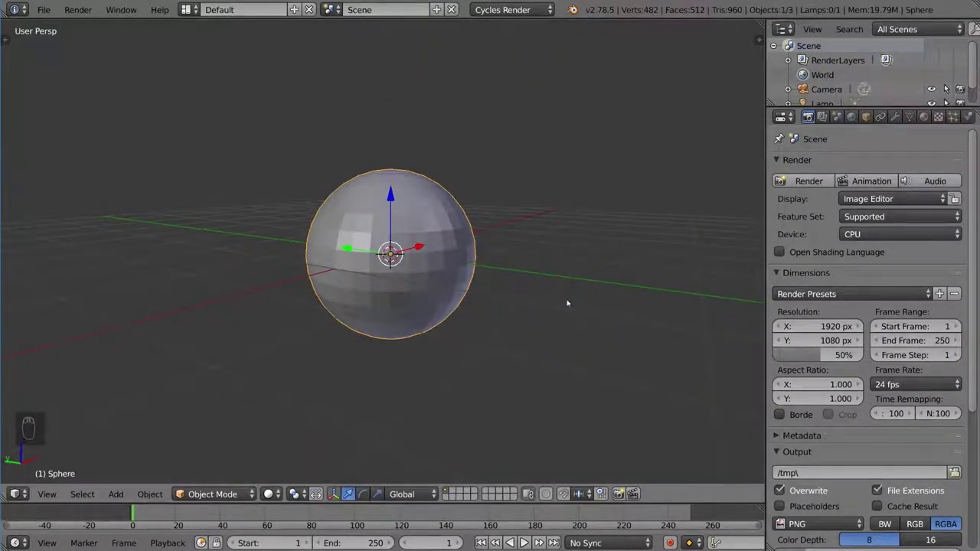
# In Edit Mode, select two faces on the sphere
pyautogui.moveTo(565, 305); pyautogui.dragTo(548, 310, button='middle')
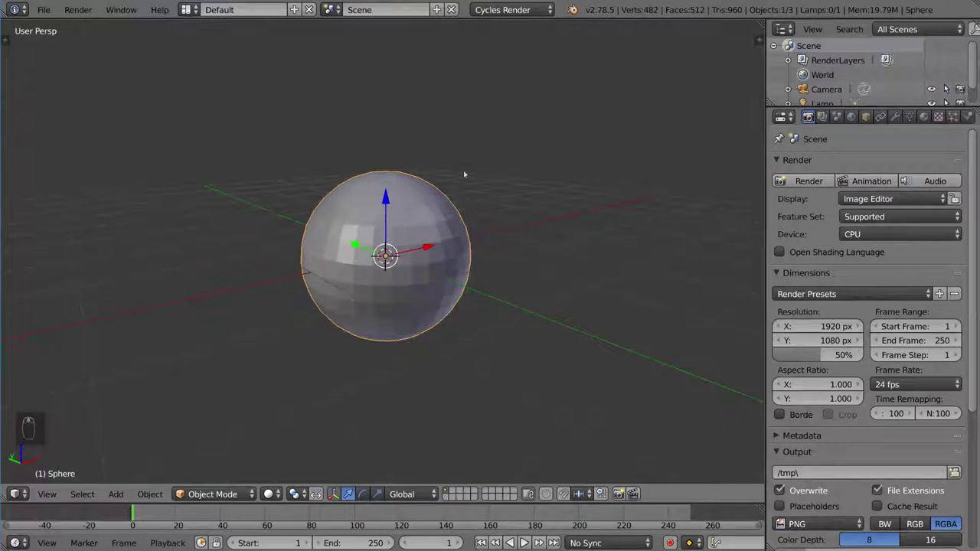
pyautogui.press('Tab')
pyautogui.rightClick(473, 279)
pyautogui.moveTo(473, 278)
pyautogui.mouseDown(button='middle')
pyautogui.moveTo(468, 252)
pyautogui.moveTo(422, 208)
pyautogui.mouseUp(button='middle')
pyautogui.keyDown('shift'); pyautogui.rightClick(423, 209); pyautogui.keyUp('shift')
pyautogui.moveTo(382, 253); pyautogui.dragTo(474, 253, button='middle')
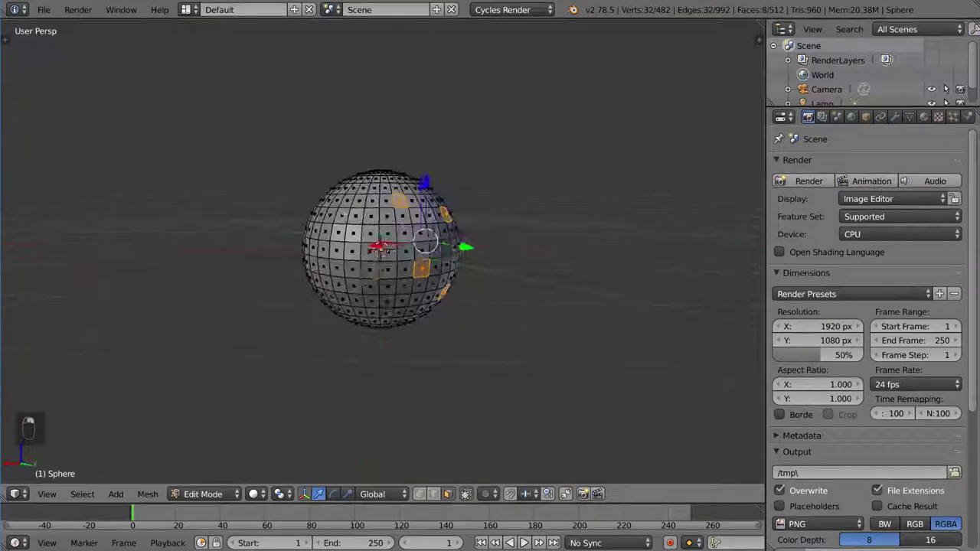
pyautogui.moveTo(329, 277); pyautogui.dragTo(373, 252, button='middle')
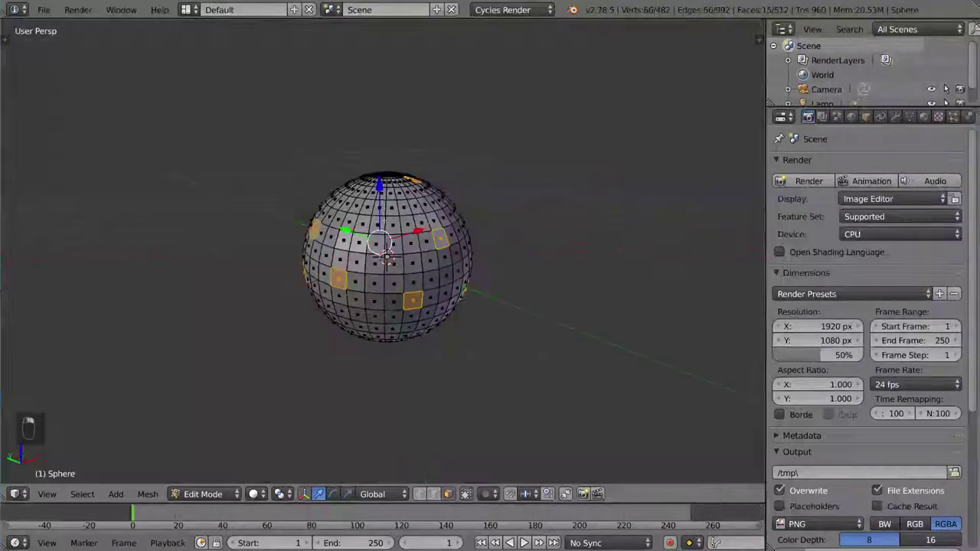
pyautogui.moveTo(388, 260); pyautogui.dragTo(524, 169, button='middle')
# Extrude the selected faces in place and scale them into spikes
pyautogui.press('e')
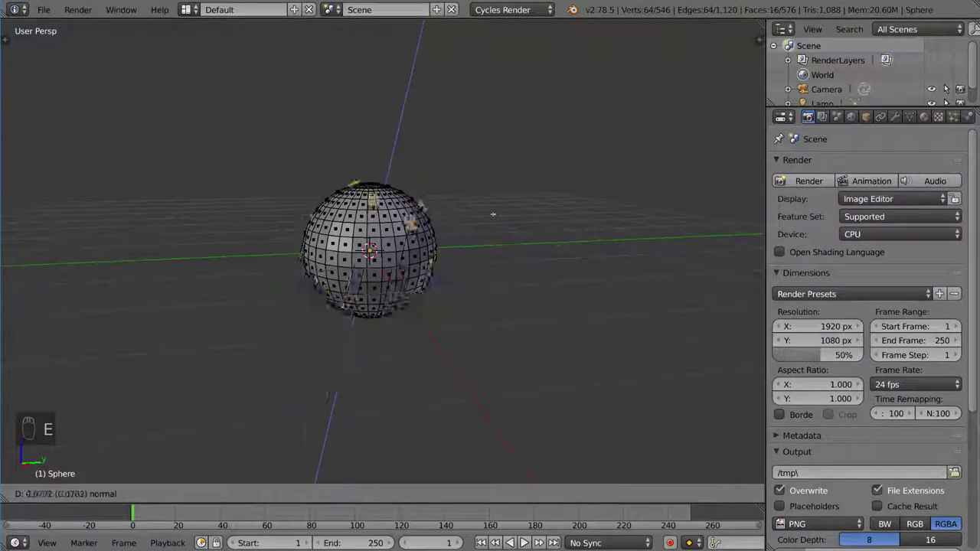
pyautogui.rightClick(553, 112)
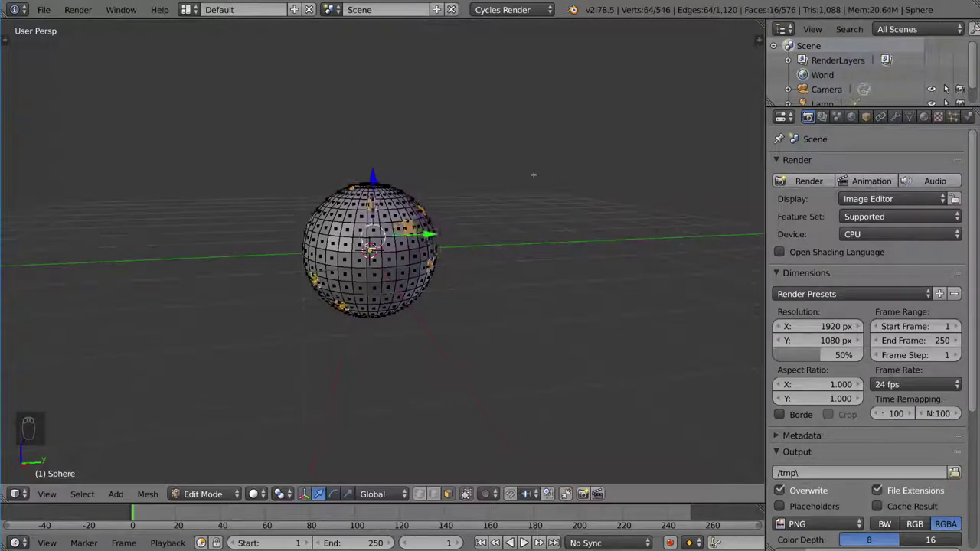
pyautogui.press('s')
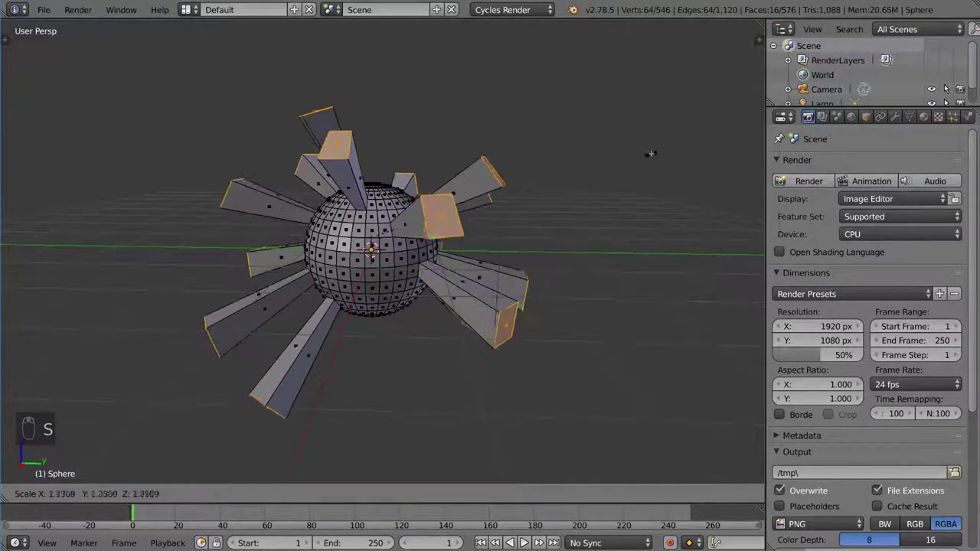
pyautogui.click(650, 152)
pyautogui.moveTo(651, 152)
pyautogui.mouseDown(button='middle')
pyautogui.moveTo(564, 215)
pyautogui.moveTo(527, 215)
pyautogui.moveTo(547, 208)
pyautogui.moveTo(536, 218)
pyautogui.mouseUp(button='middle')
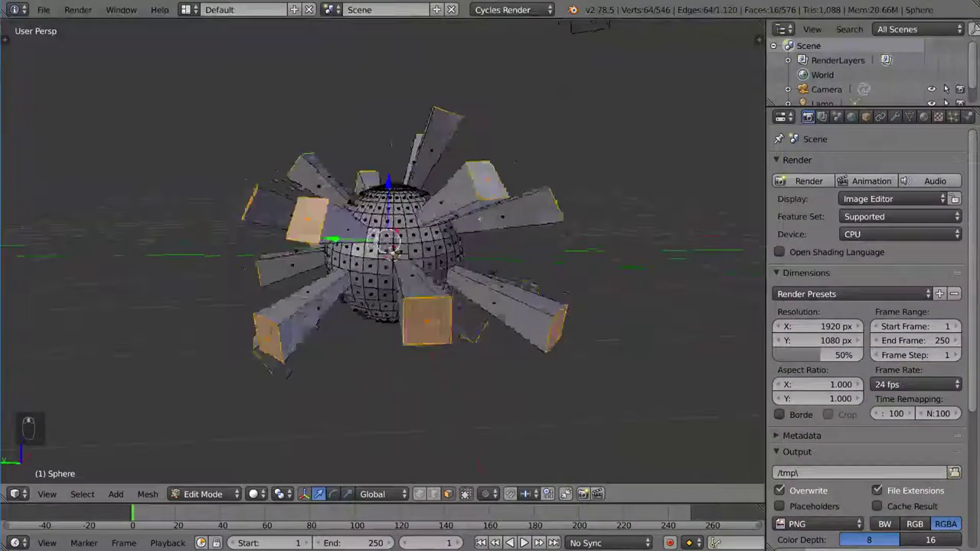
pyautogui.moveTo(536, 218); pyautogui.dragTo(508, 228, button='middle')
# Undo twice to remove the spikes, then zoom out
pyautogui.hotkey('ctrl', 'z')
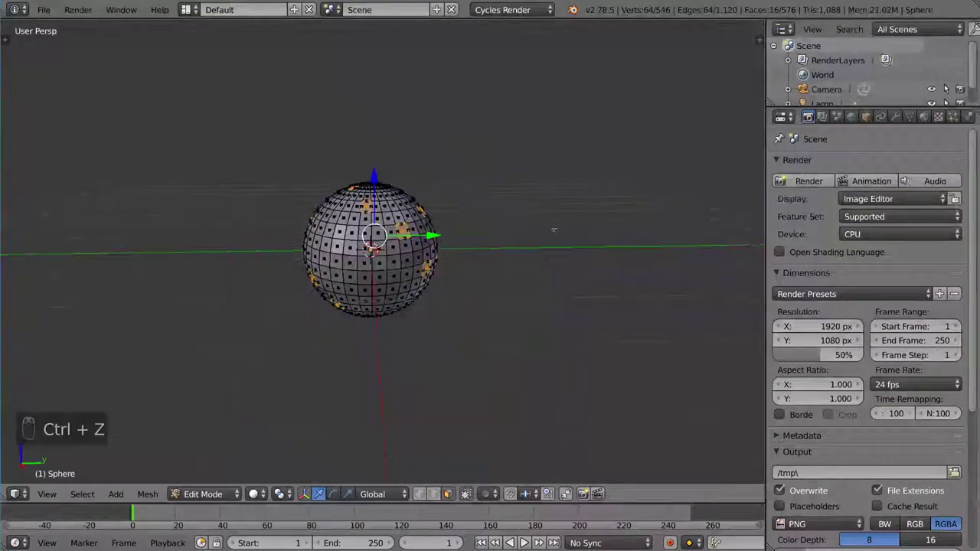
pyautogui.hotkey('ctrl', 'z')
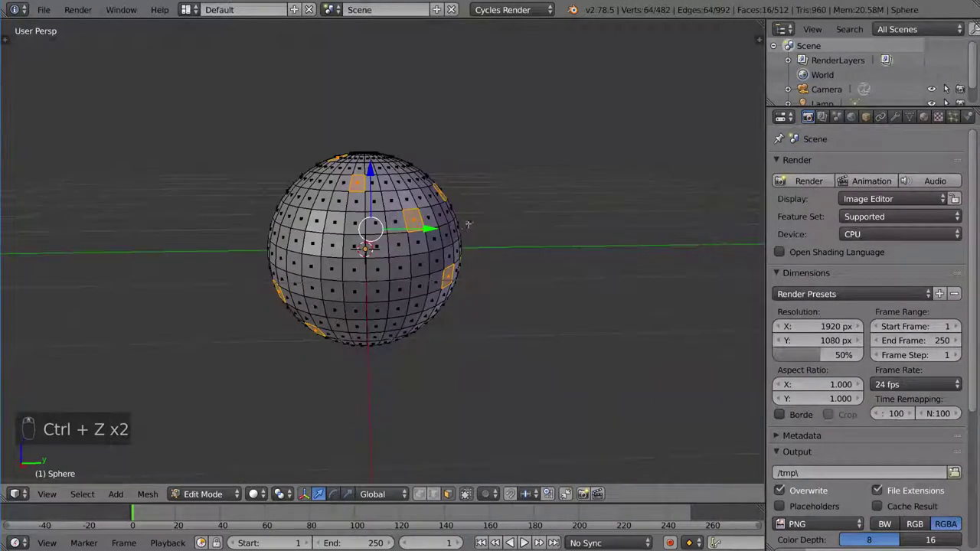
pyautogui.scroll(-3, 468, 224)
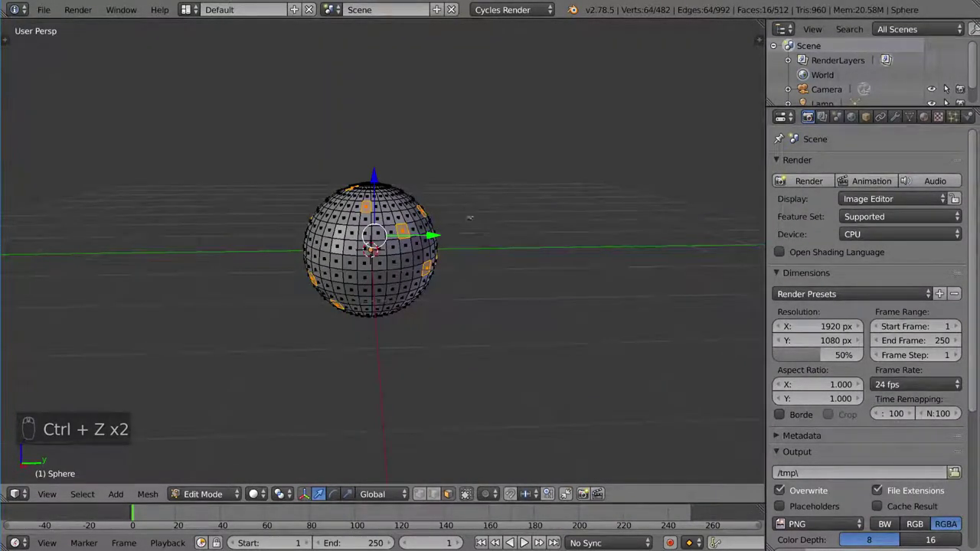
# Use Extrude Individual from the tool panel to pull the selected sphere faces into long spikes
pyautogui.press('t')
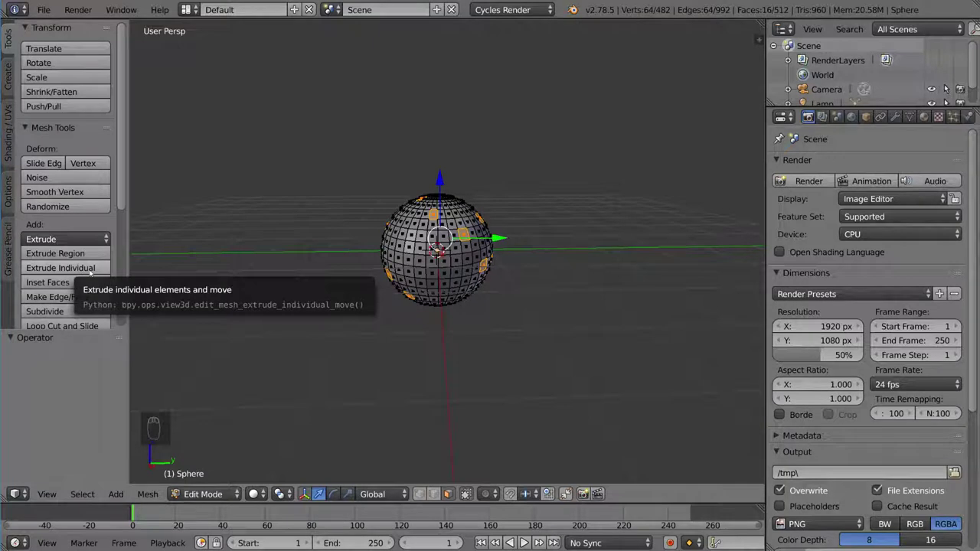
pyautogui.click(92, 268)
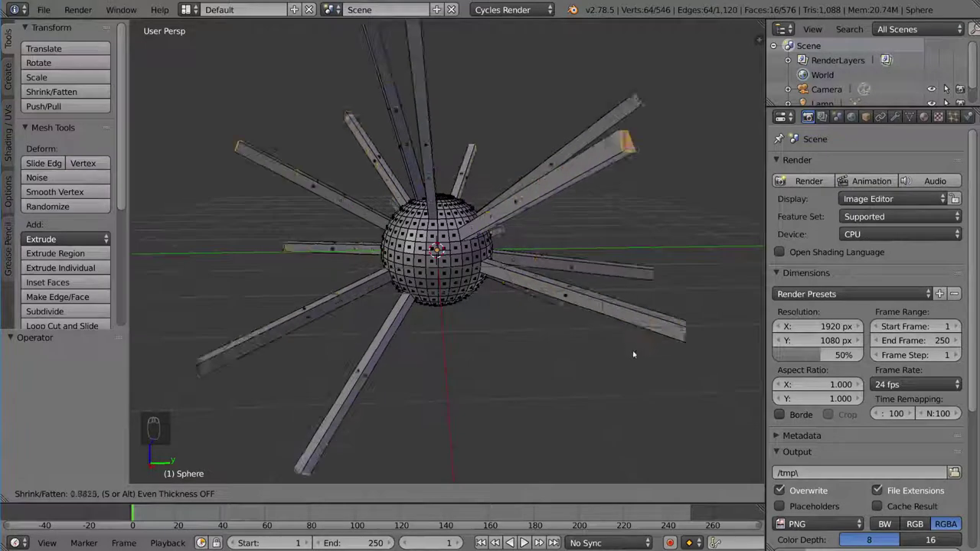
pyautogui.click(617, 313)
pyautogui.moveTo(617, 313); pyautogui.dragTo(554, 335, button='middle')
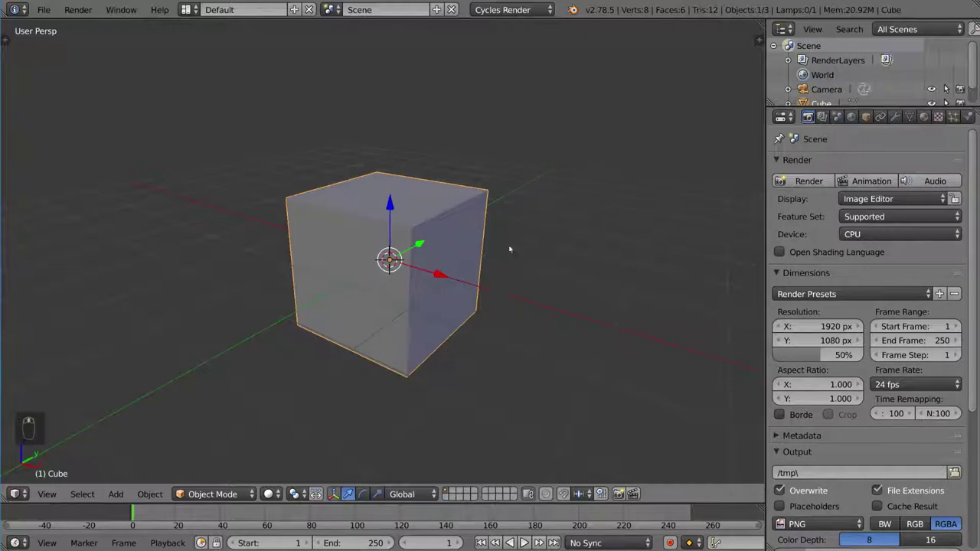
# In Edit Mode, scale the cube along Z to flatten it into a thin slab
pyautogui.moveTo(557, 279); pyautogui.dragTo(498, 271, button='middle')
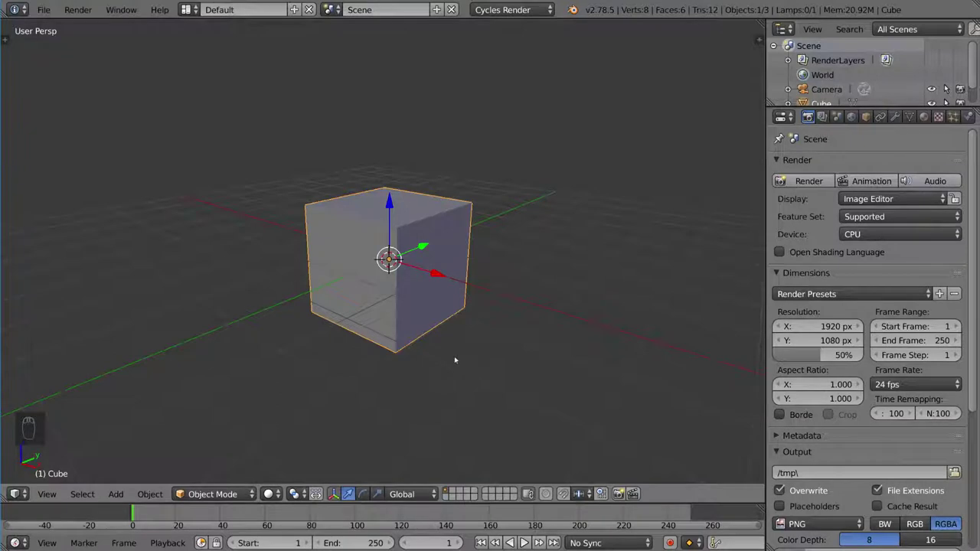
pyautogui.moveTo(455, 359); pyautogui.dragTo(453, 354, button='middle')
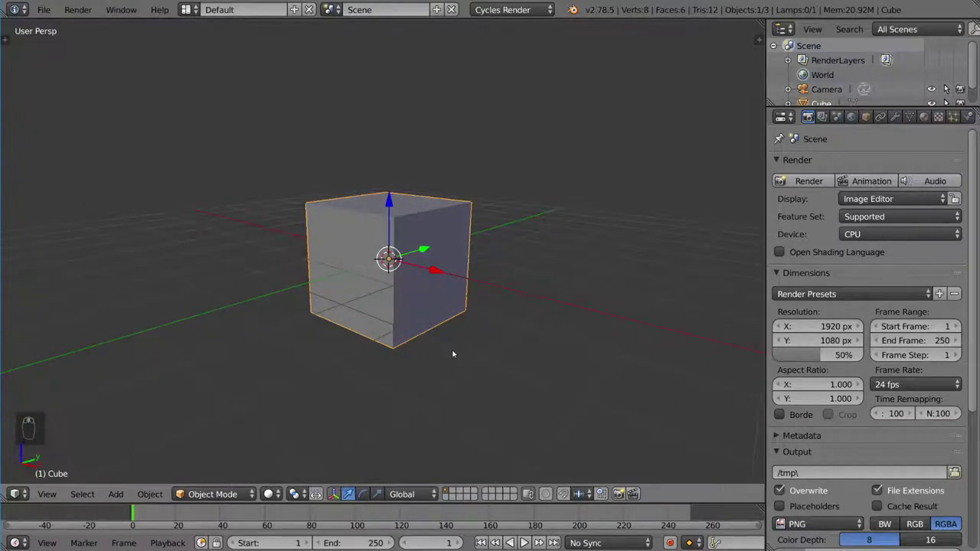
pyautogui.press('Tab')
pyautogui.press('s')
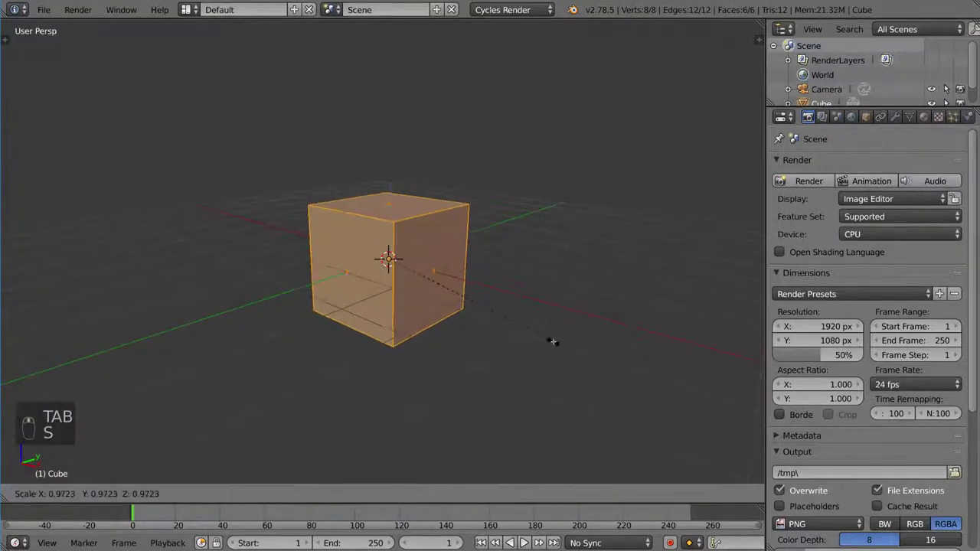
pyautogui.press('z')
pyautogui.click(416, 297)
pyautogui.moveTo(416, 297)
pyautogui.mouseDown(button='middle')
pyautogui.moveTo(475, 306)
pyautogui.moveTo(532, 333)
pyautogui.moveTo(462, 330)
pyautogui.mouseUp(button='middle')
pyautogui.press('s')
pyautogui.click(516, 334)
# Add two loop cuts in each direction to make a three-by-three grid
pyautogui.hotkey('ctrl', 'r')
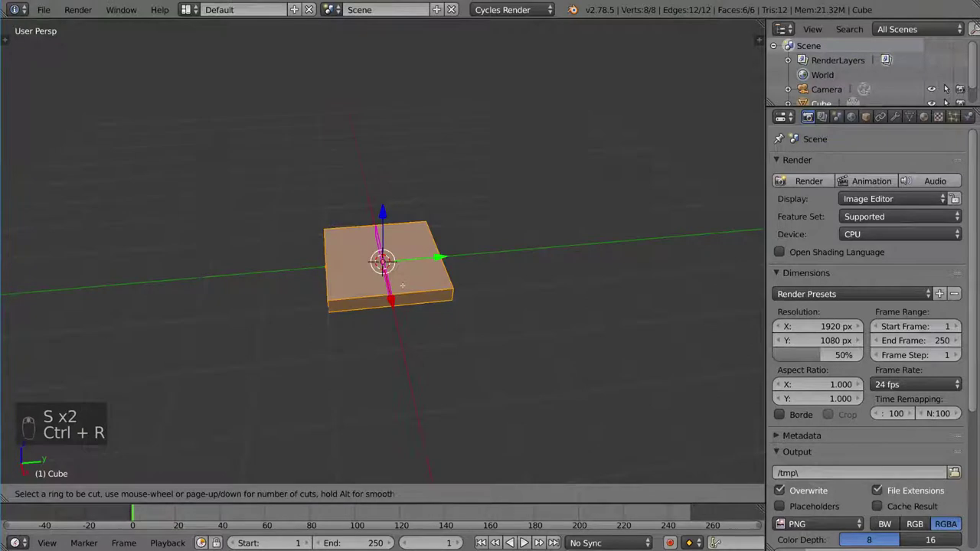
pyautogui.scroll(1, 402, 284)
pyautogui.click(401, 287)
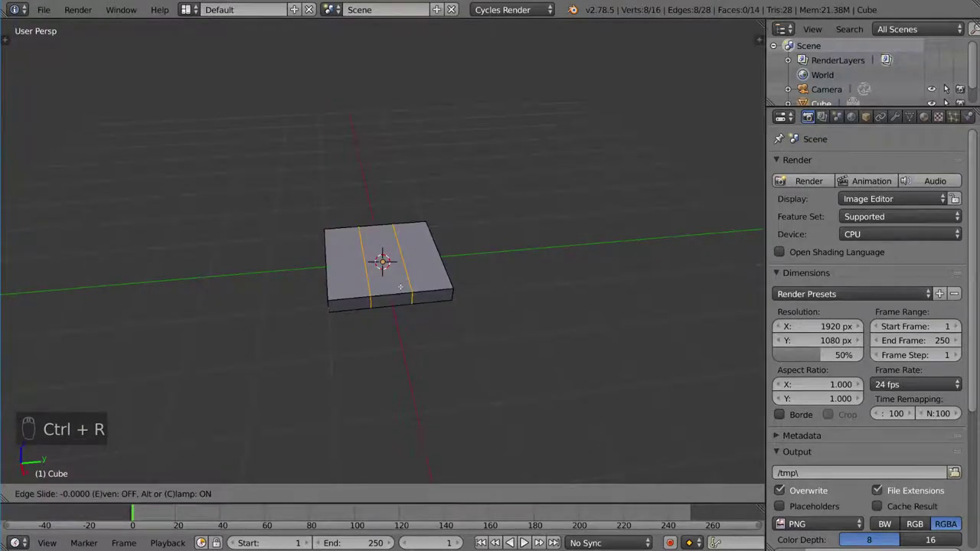
pyautogui.rightClick(400, 287)
pyautogui.moveTo(400, 286); pyautogui.dragTo(431, 339, button='middle')
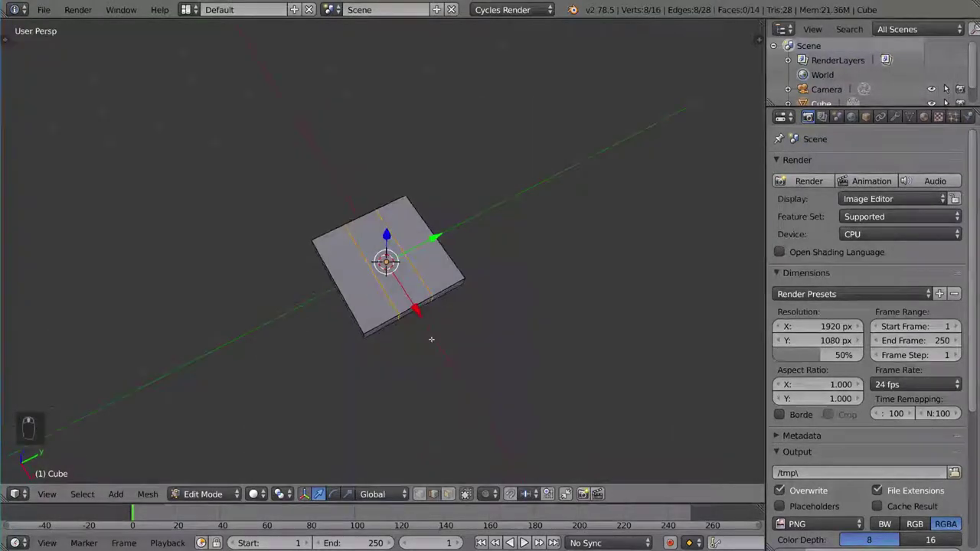
pyautogui.hotkey('ctrl', 'r')
pyautogui.click(434, 306)
pyautogui.rightClick(434, 306)
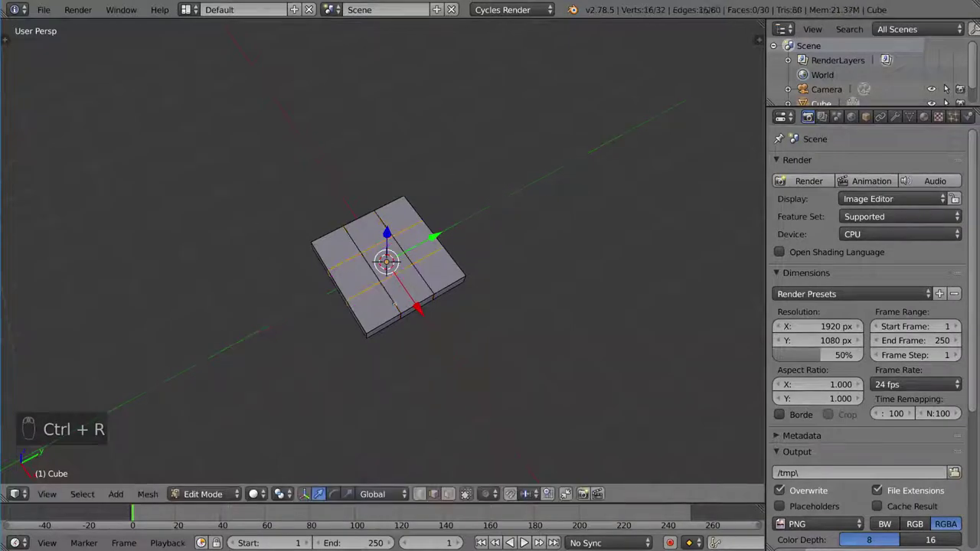
# Switch the mesh selection to Face select mode
pyautogui.moveTo(434, 306); pyautogui.dragTo(451, 231, button='middle')
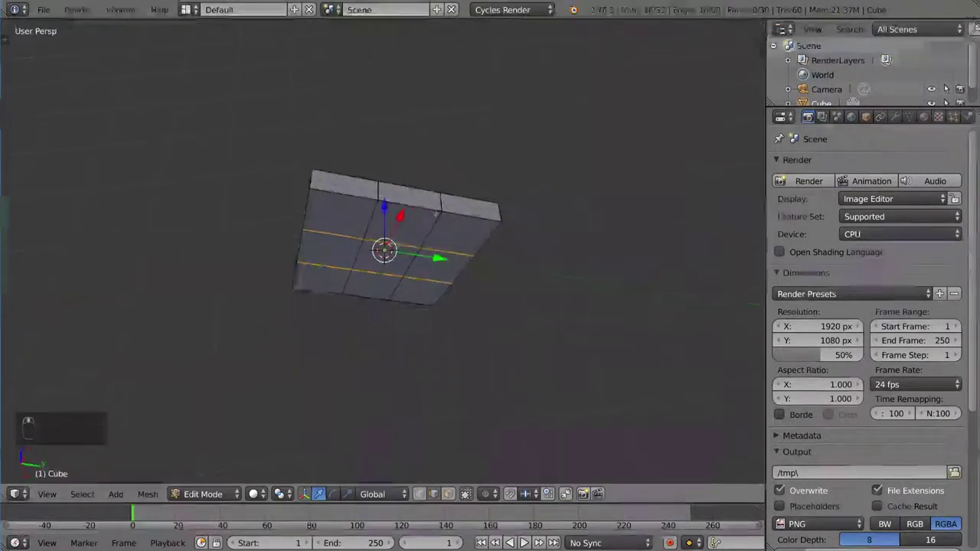
pyautogui.hotkey('ctrl', 'Tab')
pyautogui.click(451, 231)
pyautogui.moveTo(451, 231); pyautogui.dragTo(520, 241, button='middle')
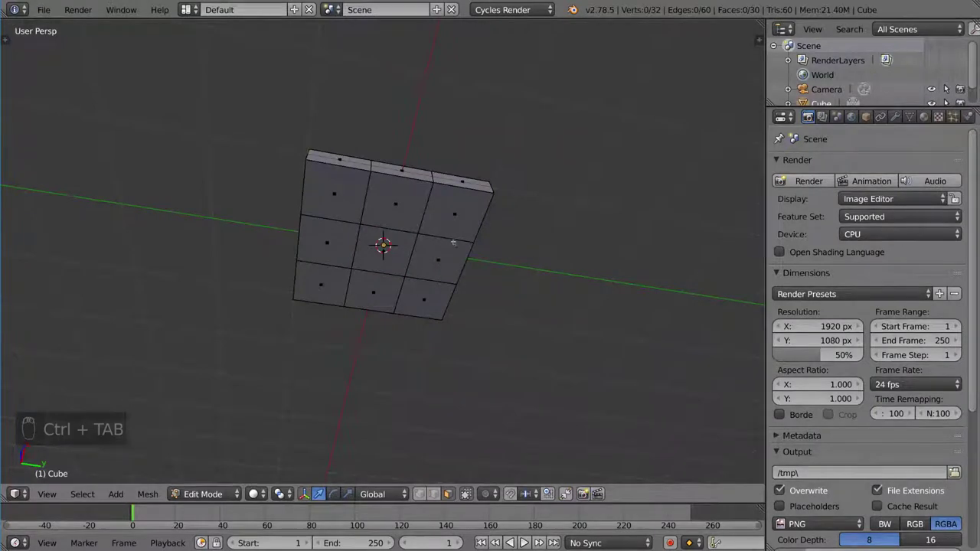
# Select the four corner faces and a back-side face of the grid
pyautogui.rightClick(455, 218)
pyautogui.keyDown('shift'); pyautogui.rightClick(337, 196); pyautogui.keyUp('shift')
pyautogui.keyDown('shift'); pyautogui.rightClick(321, 283); pyautogui.keyUp('shift')
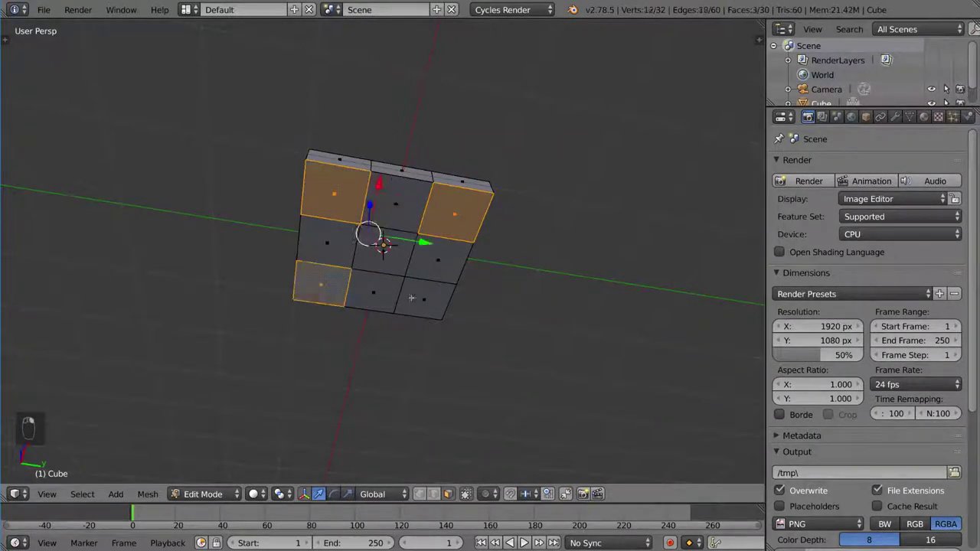
pyautogui.keyDown('shift'); pyautogui.rightClick(423, 299); pyautogui.keyUp('shift')
pyautogui.moveTo(423, 298); pyautogui.dragTo(424, 252, button='middle')
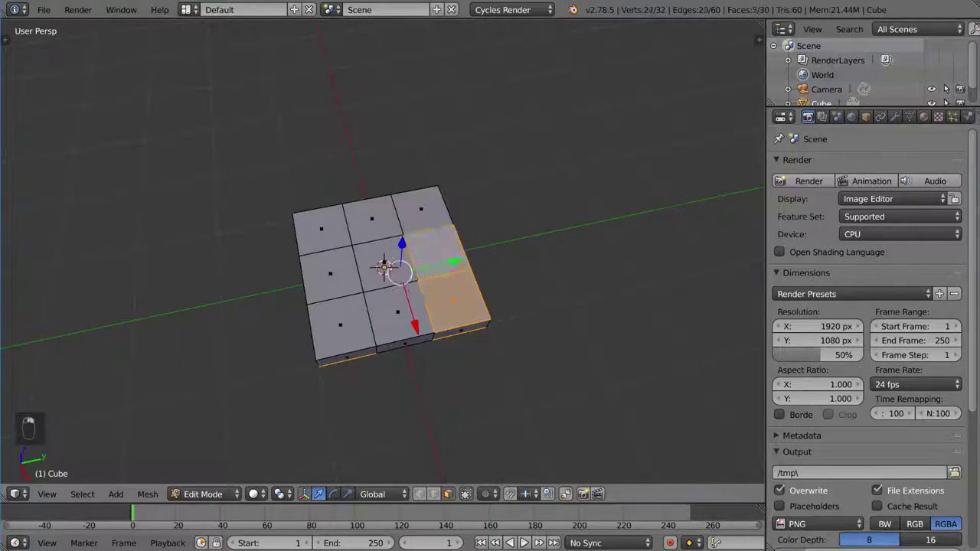
pyautogui.keyDown('shift'); pyautogui.rightClick(421, 208); pyautogui.keyUp('shift')
pyautogui.moveTo(421, 208); pyautogui.dragTo(422, 137, button='middle')
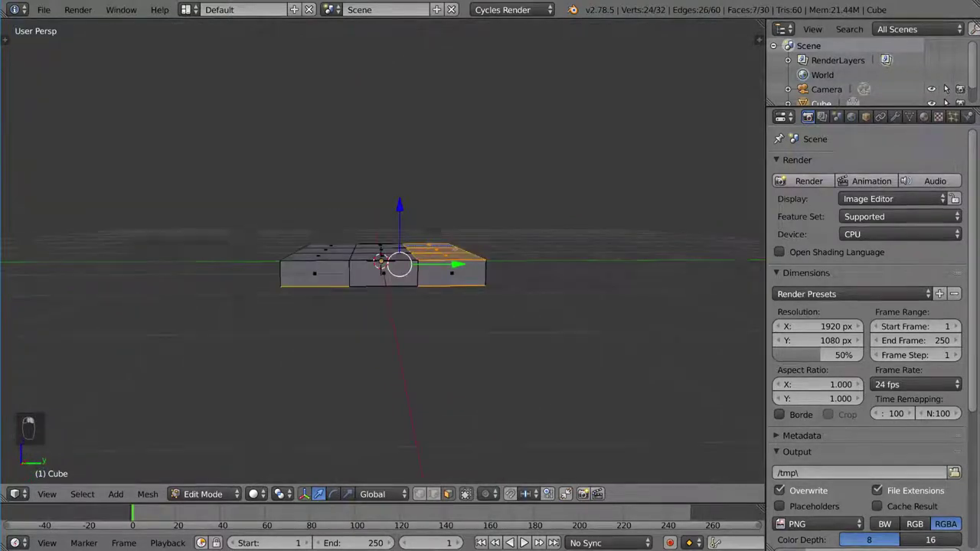
pyautogui.moveTo(476, 272); pyautogui.dragTo(476, 291, button='middle')
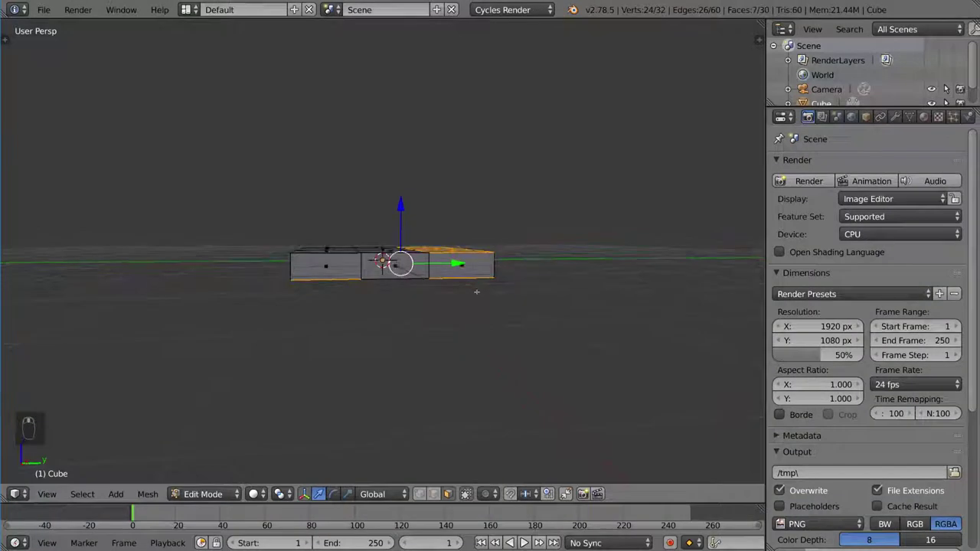
# Extrude the selected faces and stretch them along Z into legs and a backrest
pyautogui.press('e')
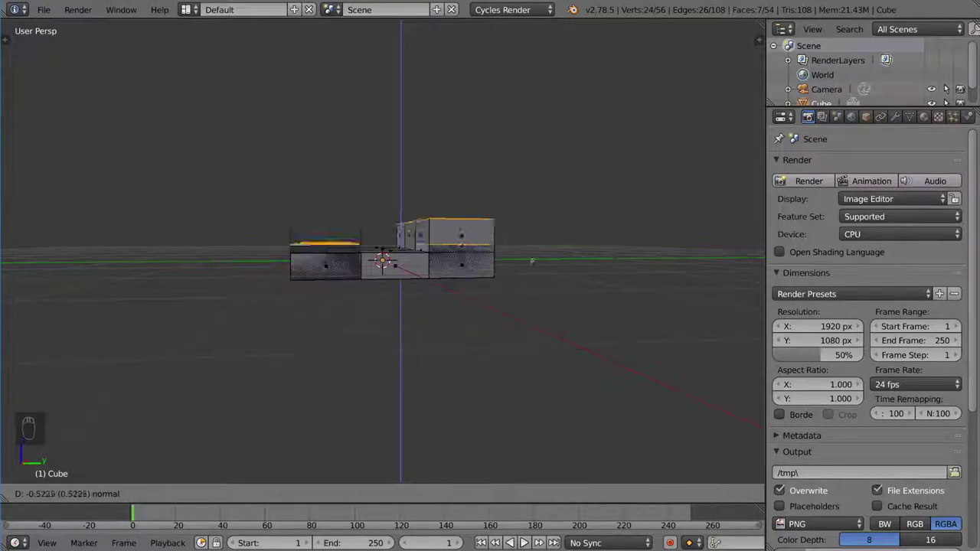
pyautogui.click(662, 289)
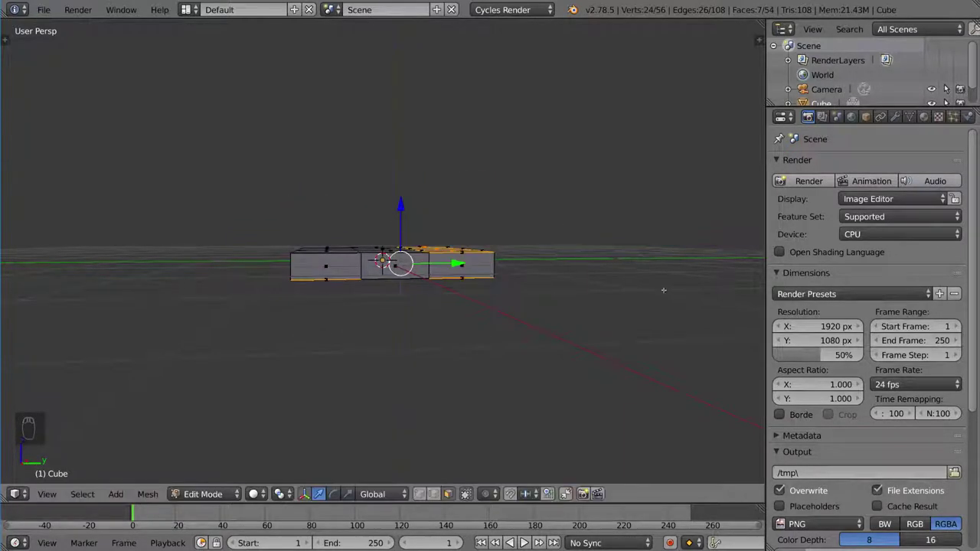
pyautogui.moveTo(598, 291); pyautogui.dragTo(576, 292, button='middle')
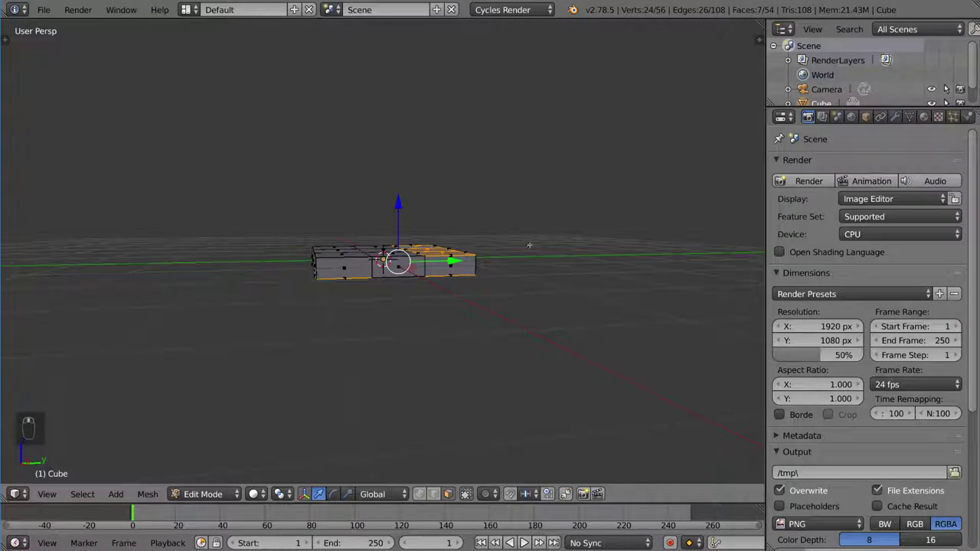
pyautogui.press('s')
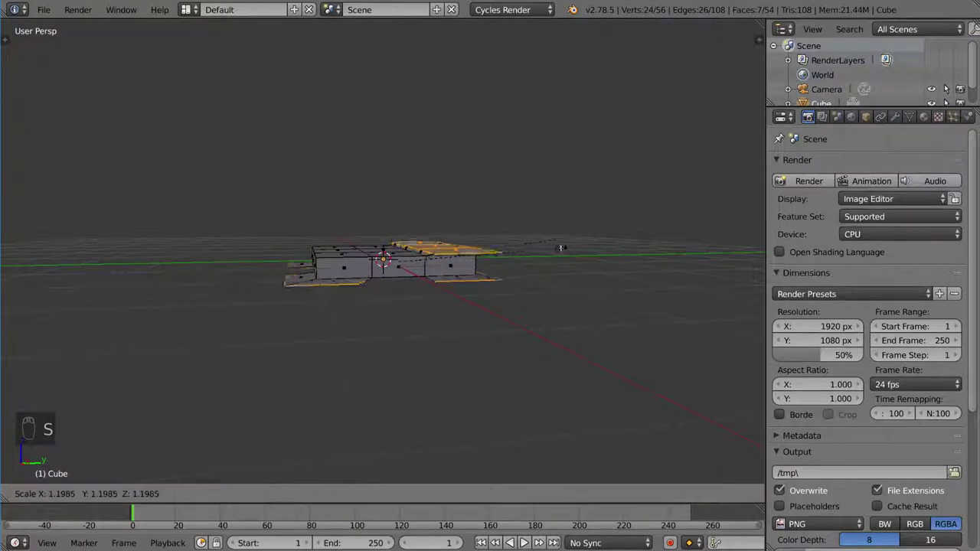
pyautogui.press('z')
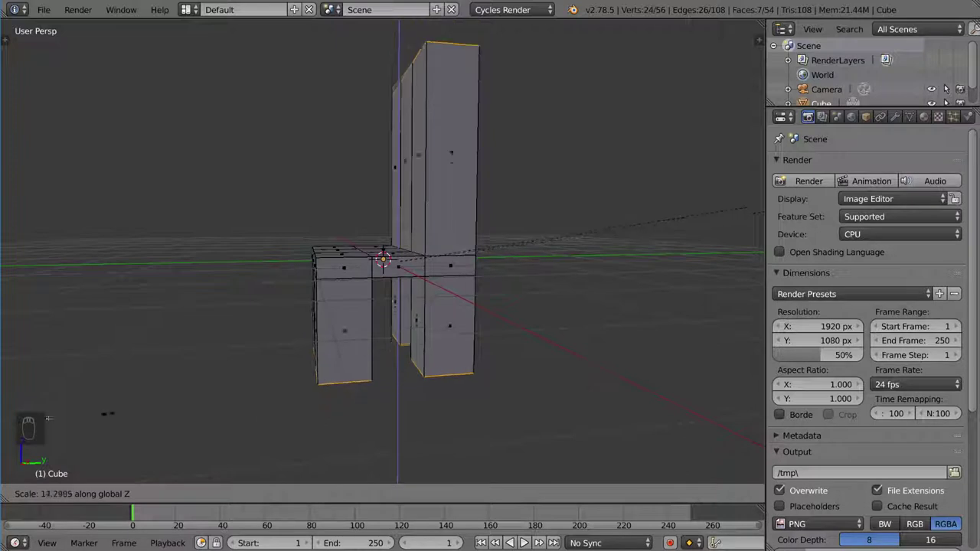
pyautogui.click(120, 406)
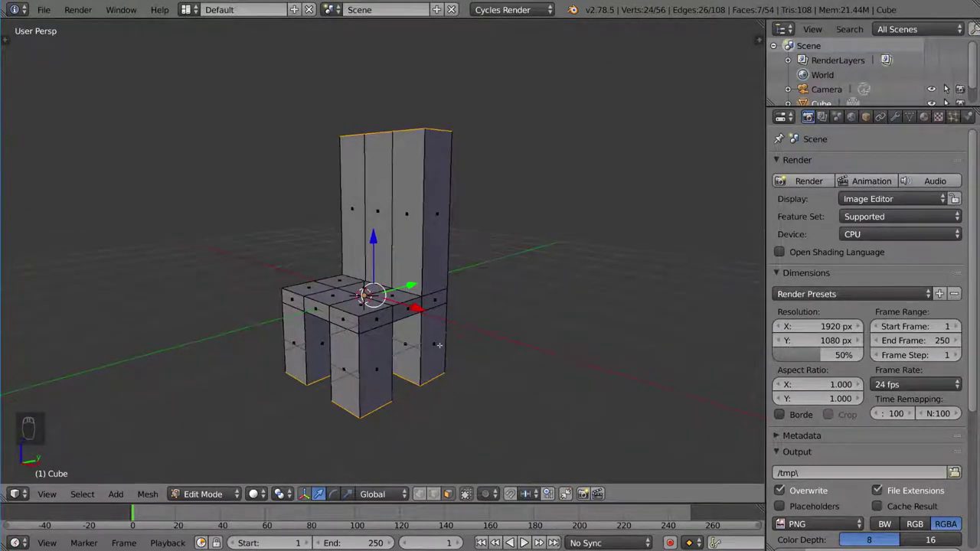
pyautogui.press('Tab')
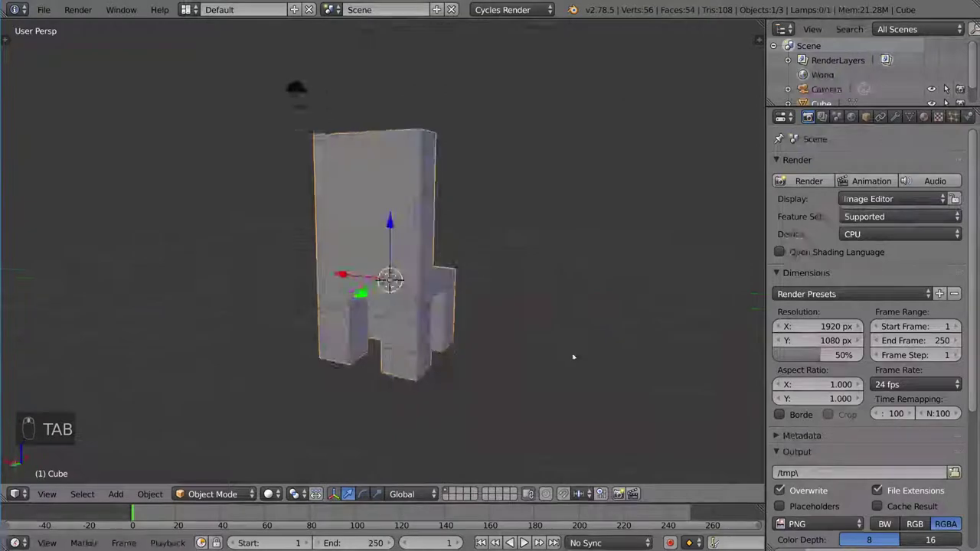